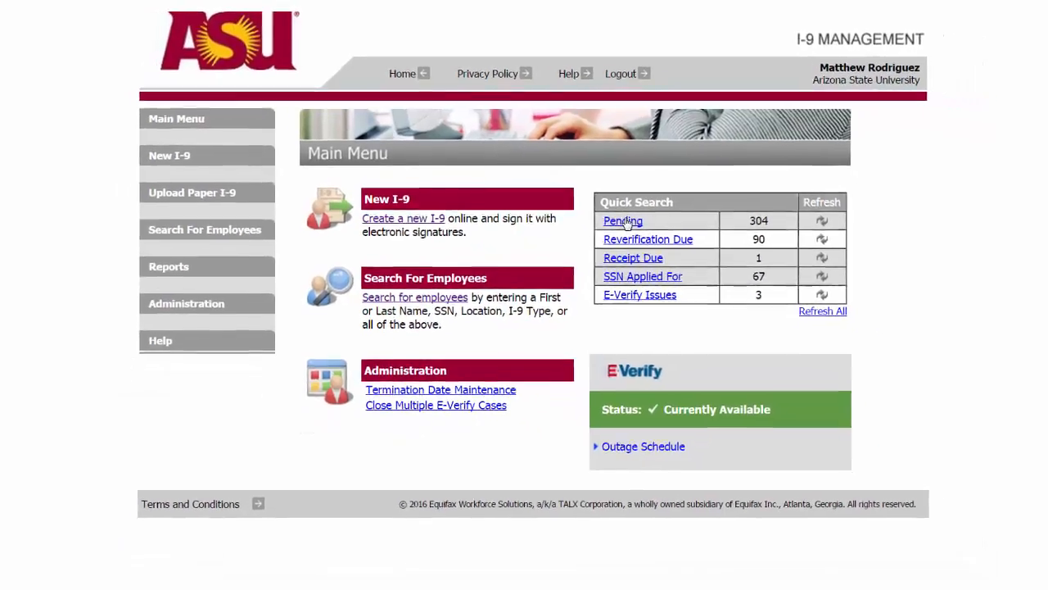
# Step: Open the list of pending I-9s and page through the search results to look for the employee
pyautogui.click(642, 237)
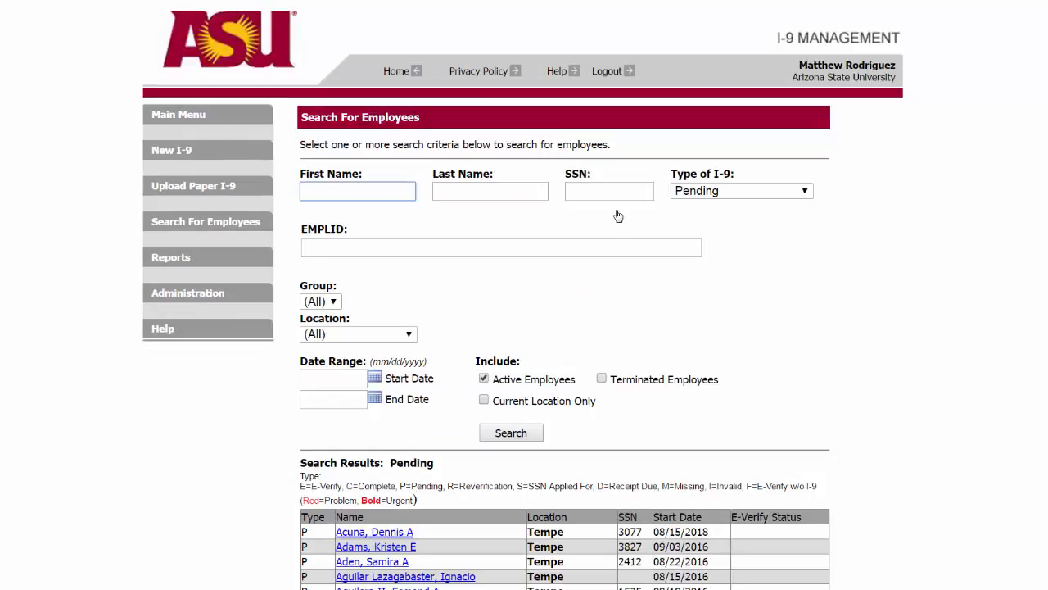
pyautogui.scroll(-5, 920, 253)
pyautogui.click(720, 521)
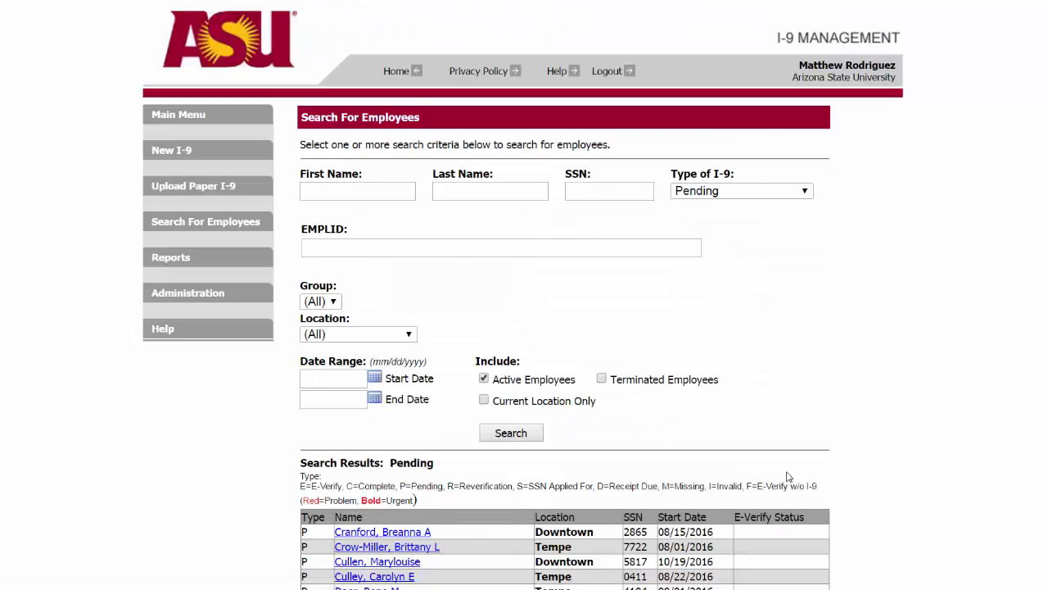
pyautogui.scroll(-5, 787, 475)
pyautogui.click(767, 516)
pyautogui.scroll(-5, 780, 484)
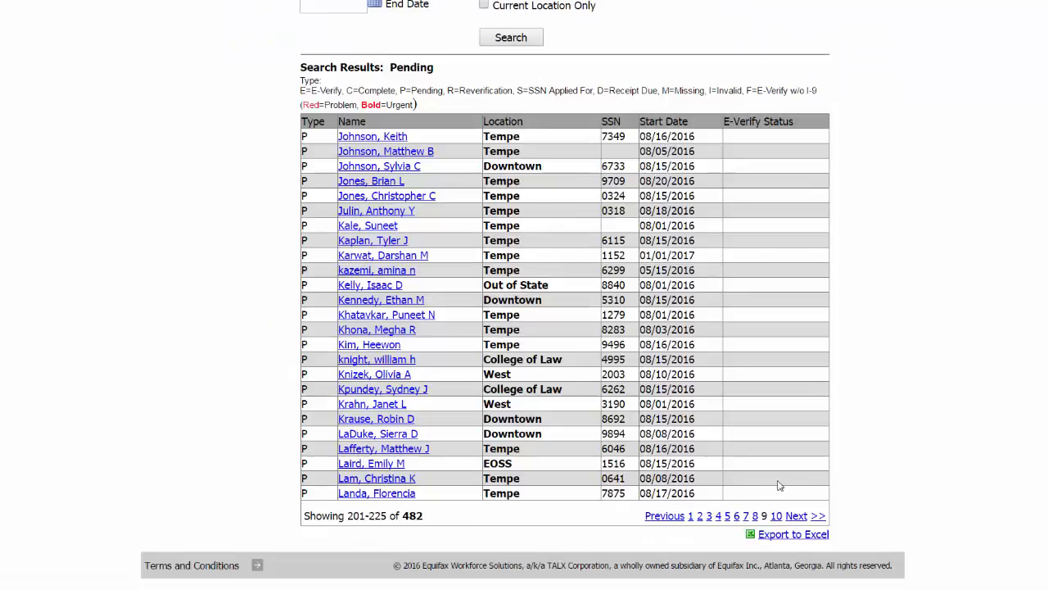
pyautogui.click(796, 516)
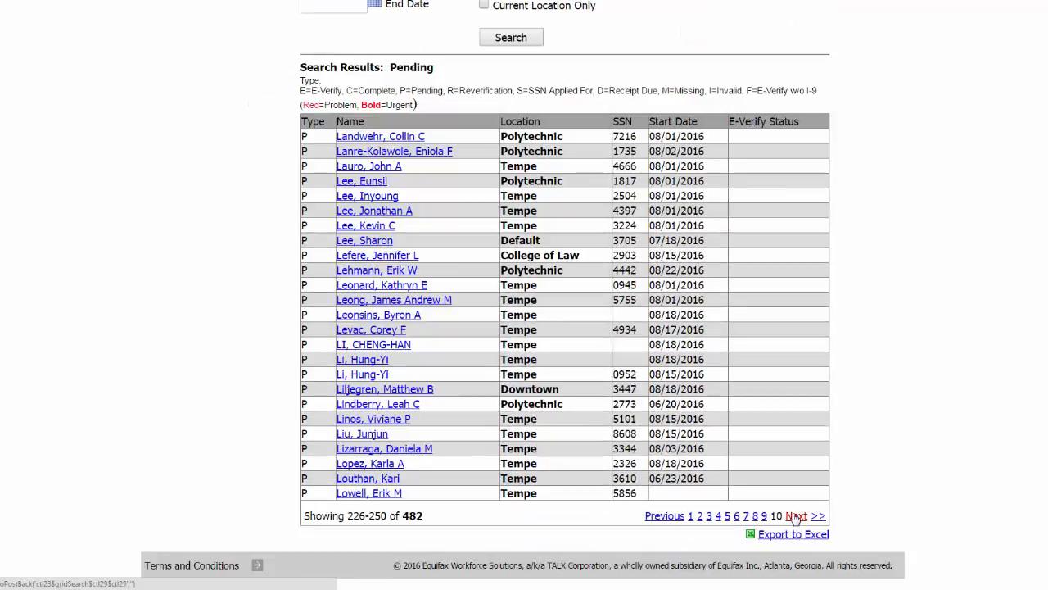
pyautogui.click(796, 516)
# Step: Filter the pending I-9 records by the employee's last name
pyautogui.click(439, 193)
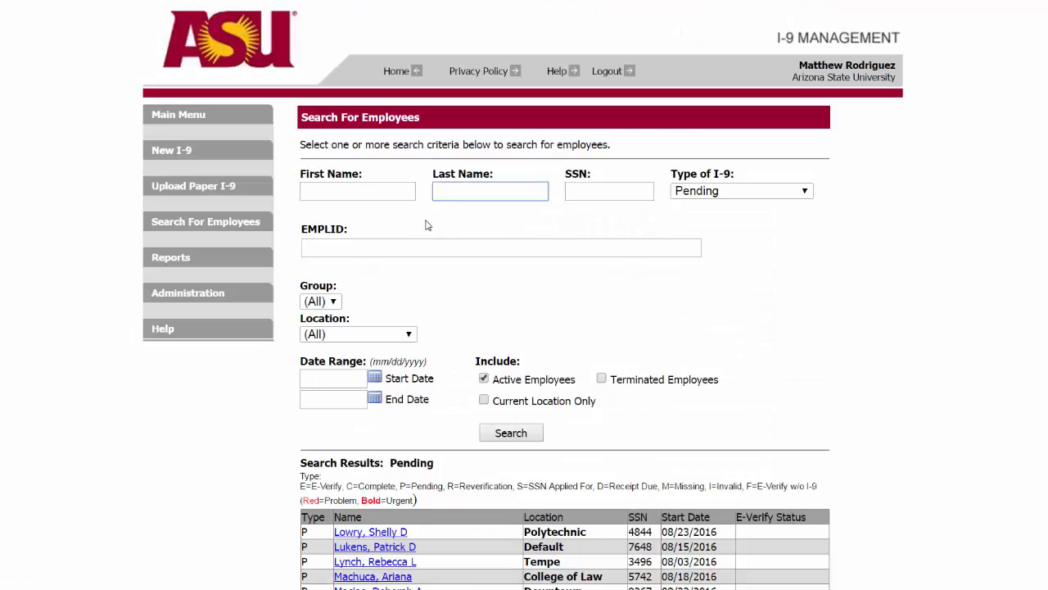
pyautogui.write('sundevil')
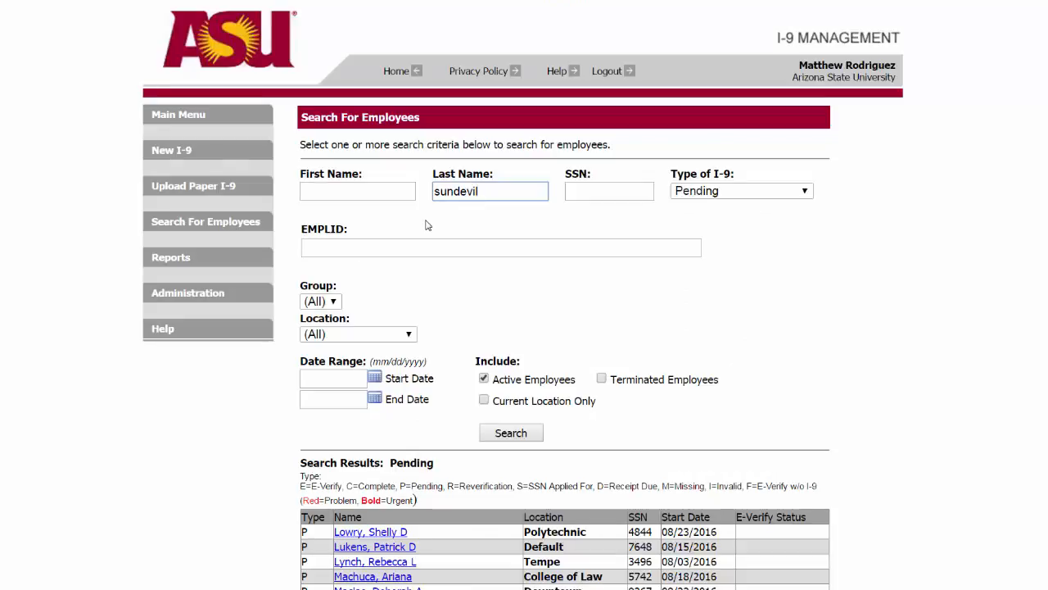
pyautogui.click(503, 434)
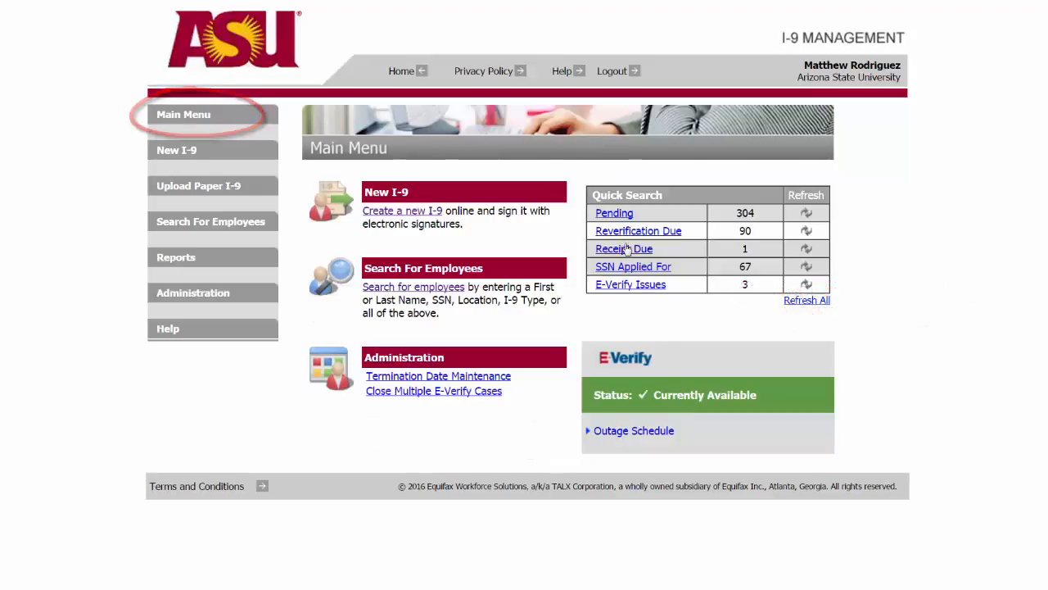
# Step: Reload the pending I-9 list, search it by the employee's last name and open the matching employee's record
pyautogui.click(619, 216)
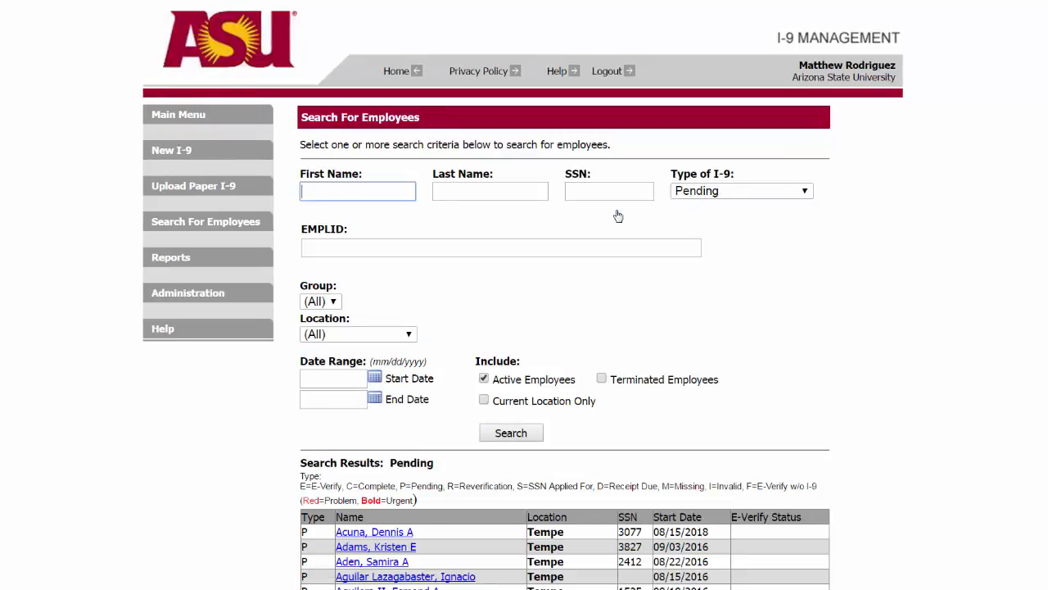
pyautogui.press('Tab')
pyautogui.write('sundevil')
pyautogui.click(507, 439)
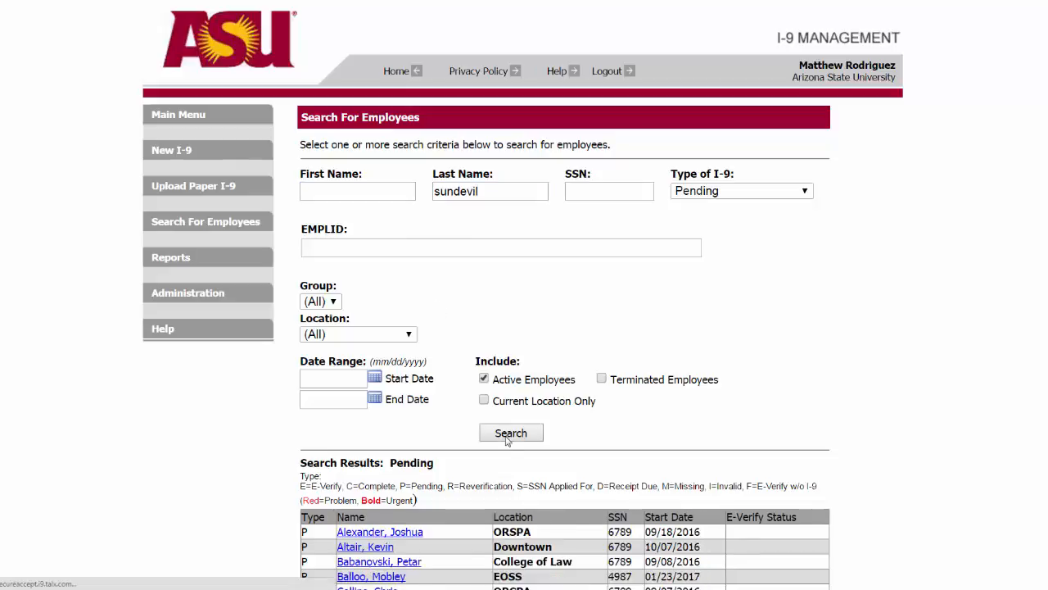
pyautogui.scroll(-1, 507, 440)
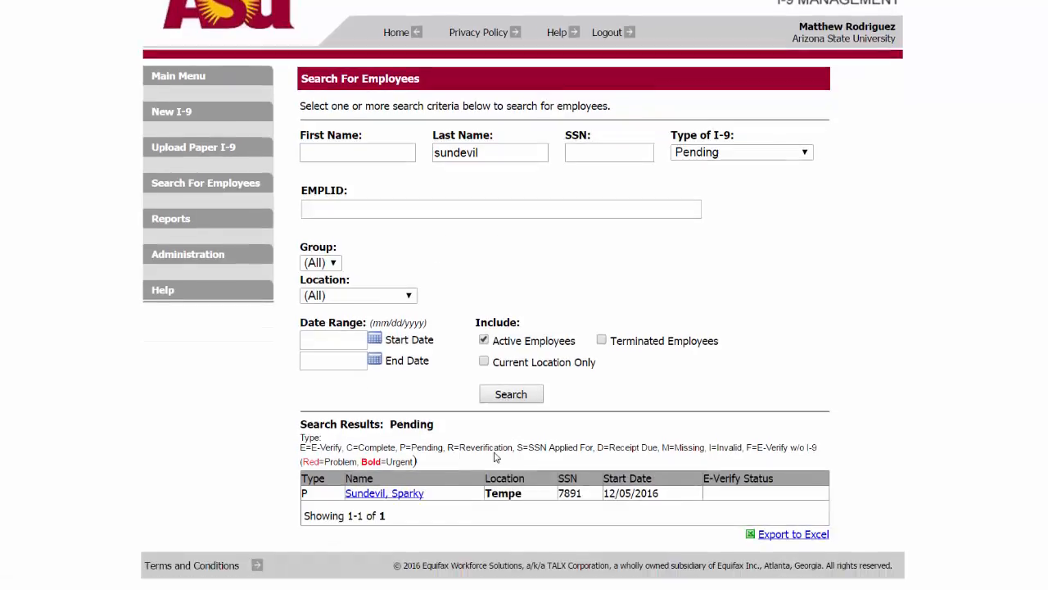
pyautogui.click(398, 493)
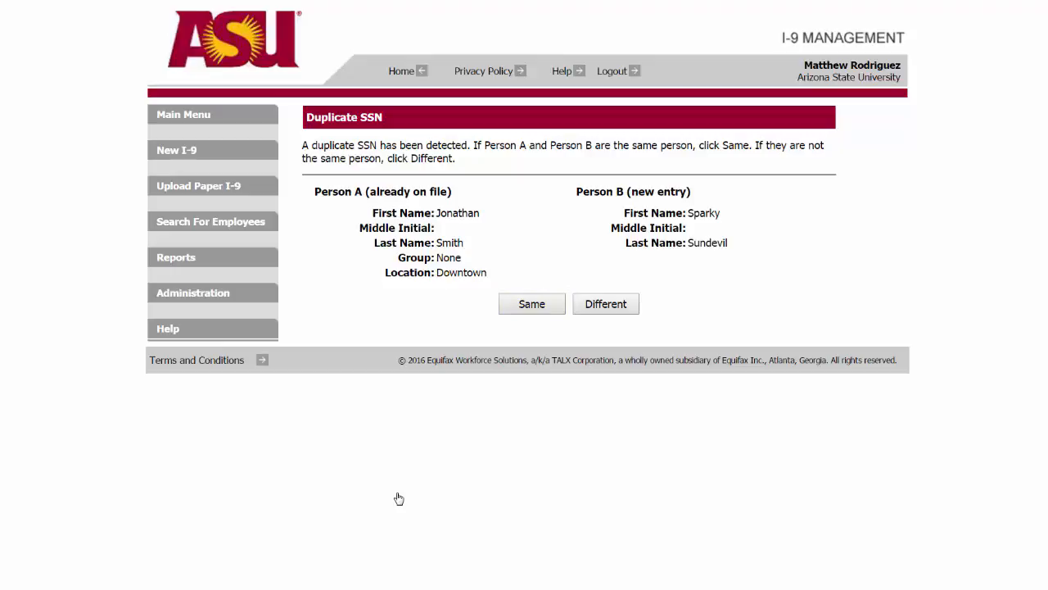
# Step: Declare the two people sharing the SSN different, correct the last digit of the employee's Social Security number in Section 1, and continue
pyautogui.click(616, 305)
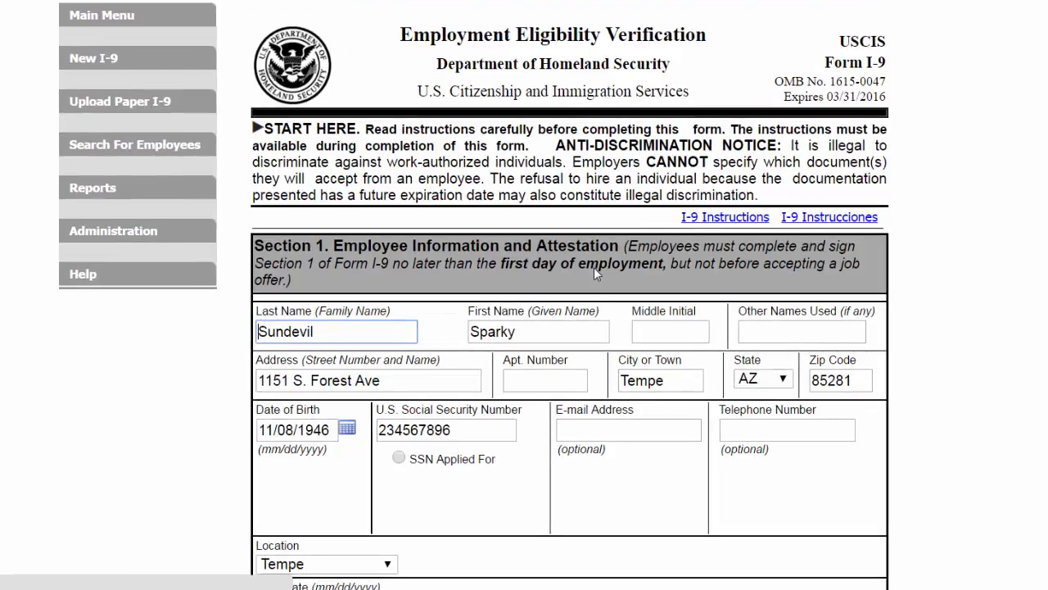
pyautogui.click(464, 431)
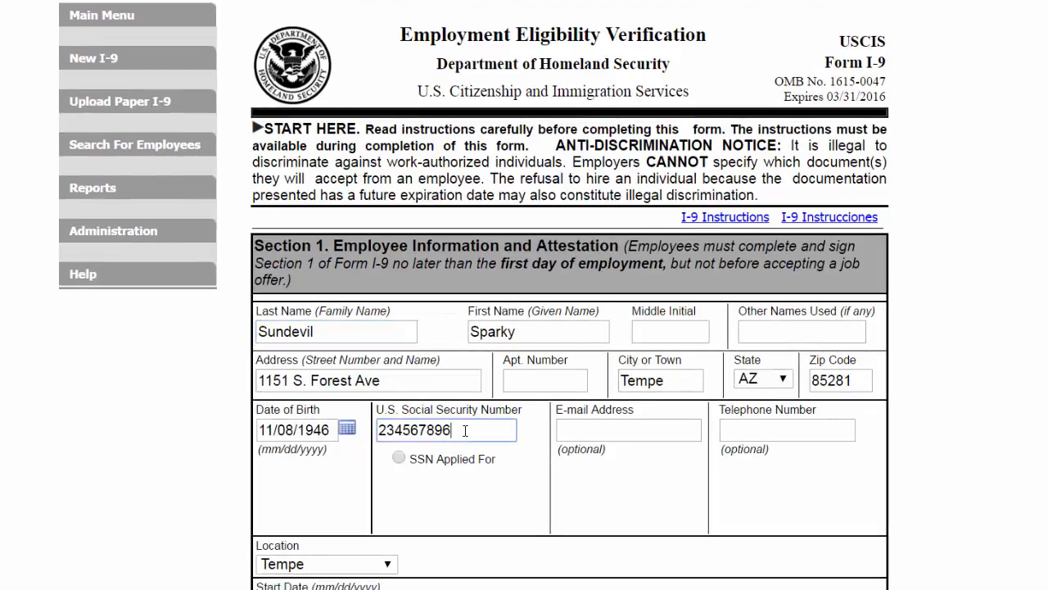
pyautogui.press('BackSpace')
pyautogui.write('9')
pyautogui.scroll(-15, 466, 432)
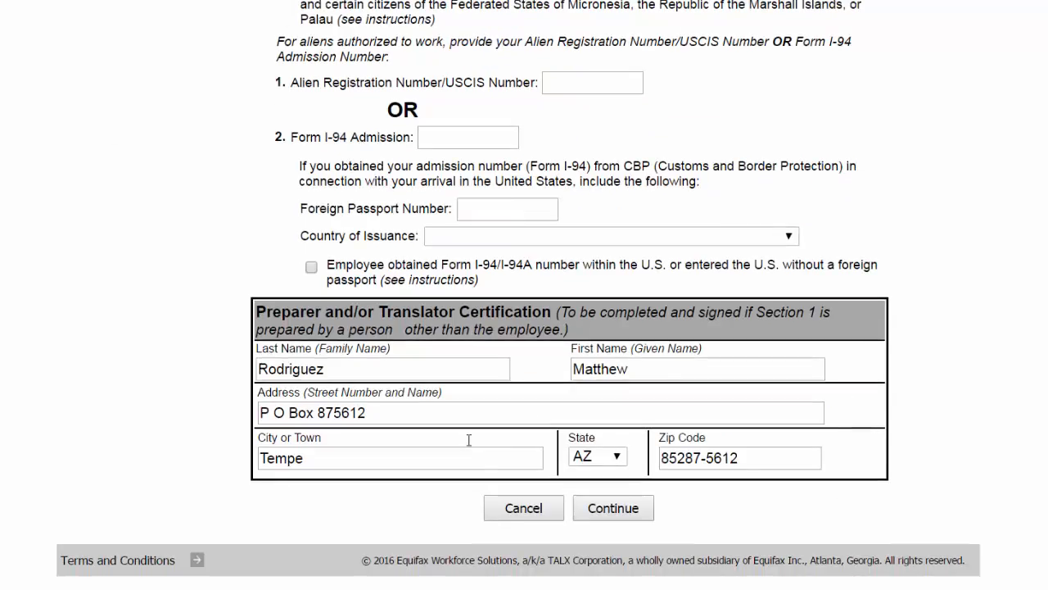
pyautogui.click(620, 509)
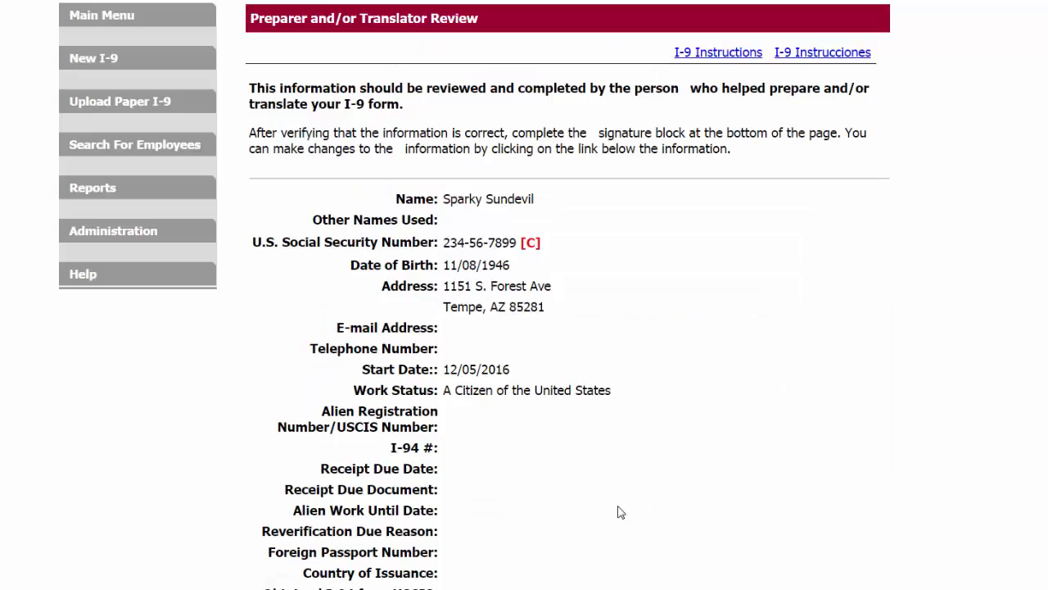
# Step: Electronically sign the Section 1 information as preparer and as employee, submitting both reviews
pyautogui.scroll(-5, 524, 328)
pyautogui.click(261, 450)
pyautogui.click(661, 511)
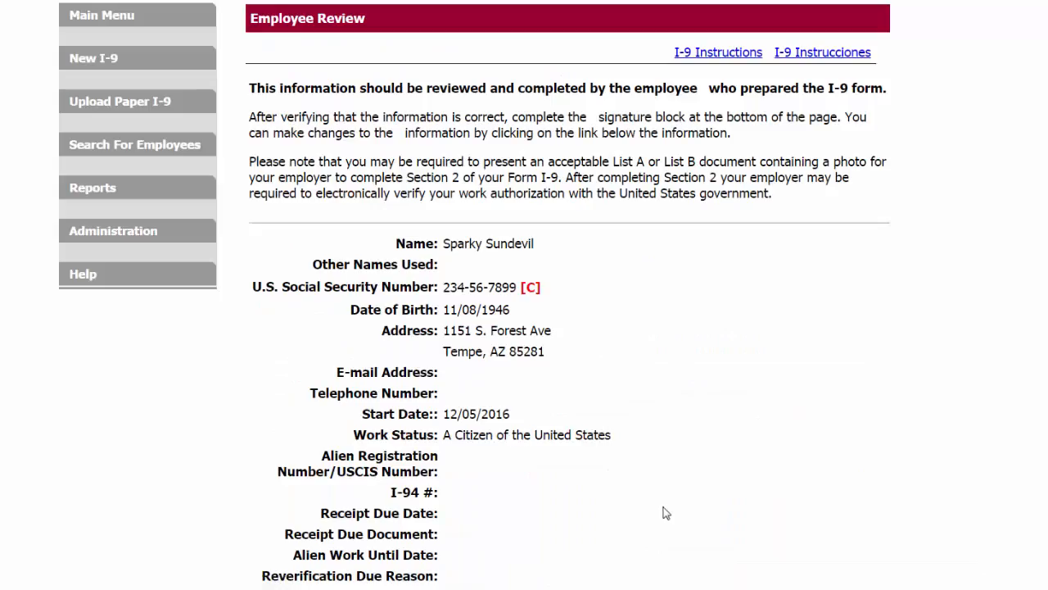
pyautogui.scroll(-5, 662, 510)
pyautogui.click(263, 344)
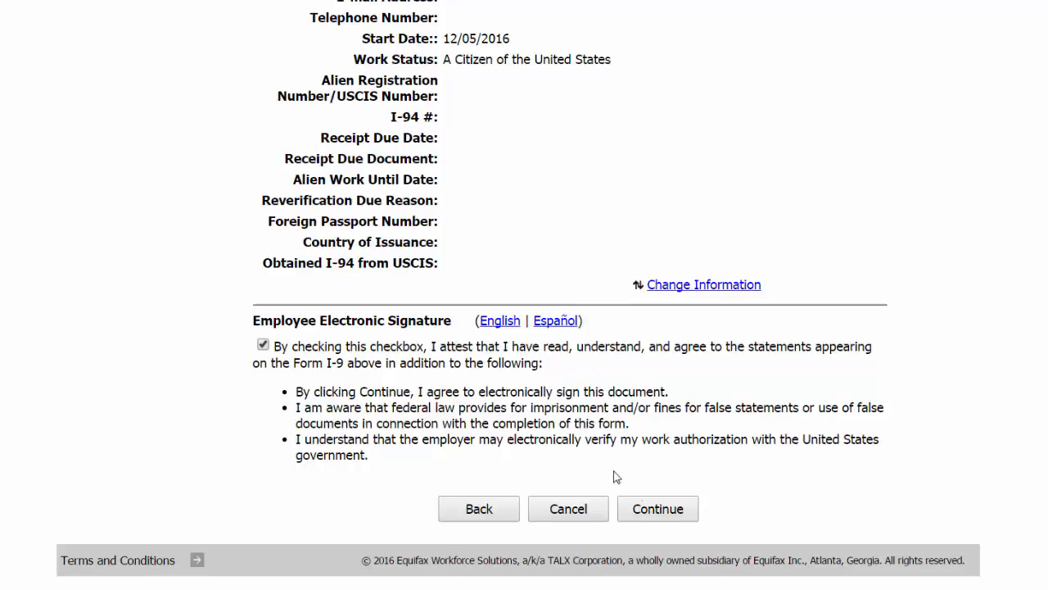
pyautogui.click(656, 508)
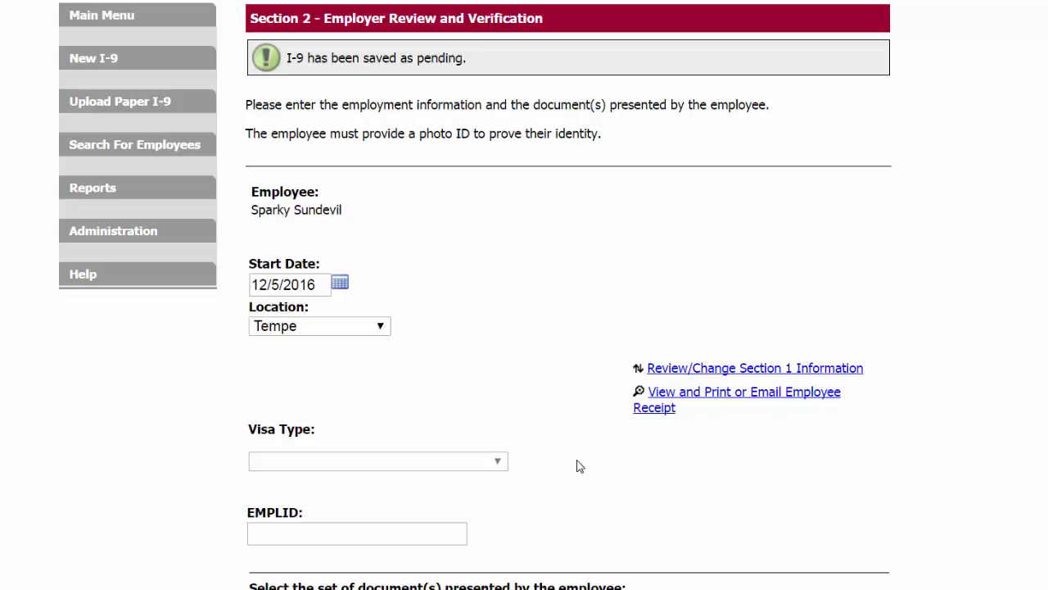
# Step: Reopen the Section 1 information from Section 2, swap the month and day in the employee's date of birth, and continue to the preparer review
pyautogui.click(734, 371)
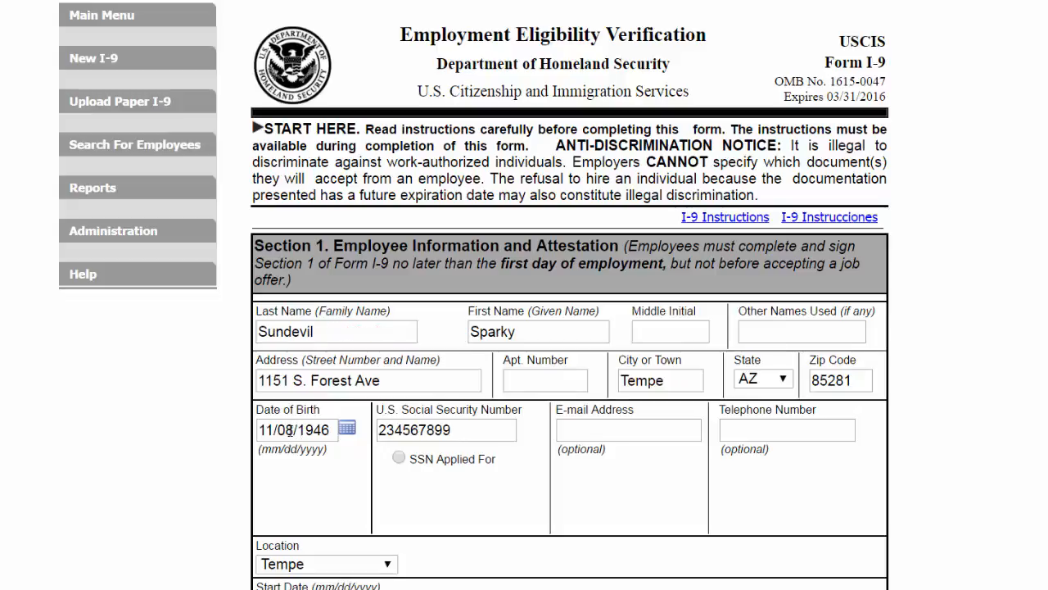
pyautogui.moveTo(293, 430); pyautogui.dragTo(170, 447)
pyautogui.write('08/11')
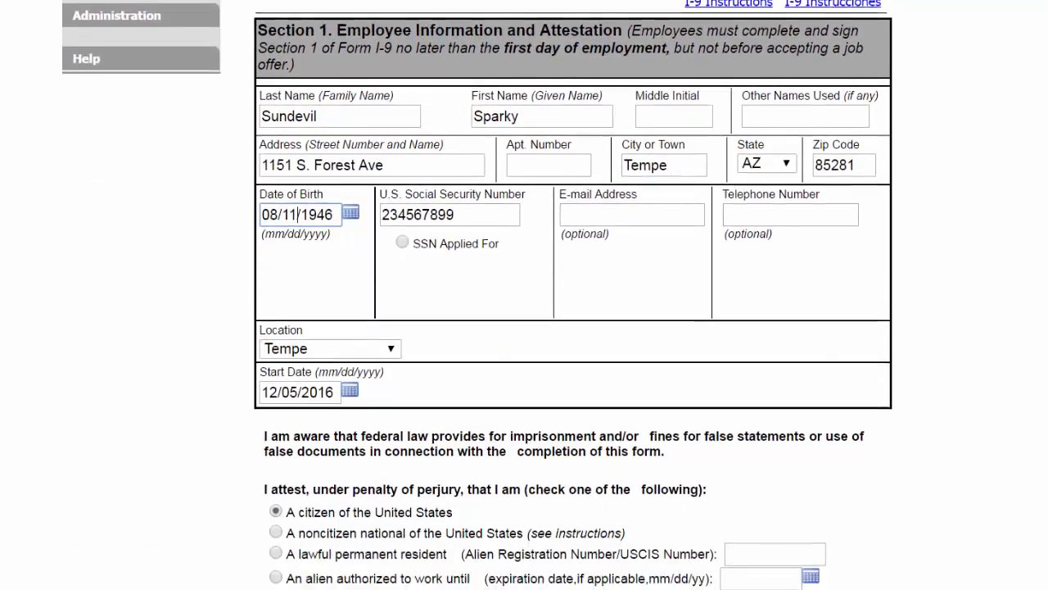
pyautogui.scroll(-4, 573, 295)
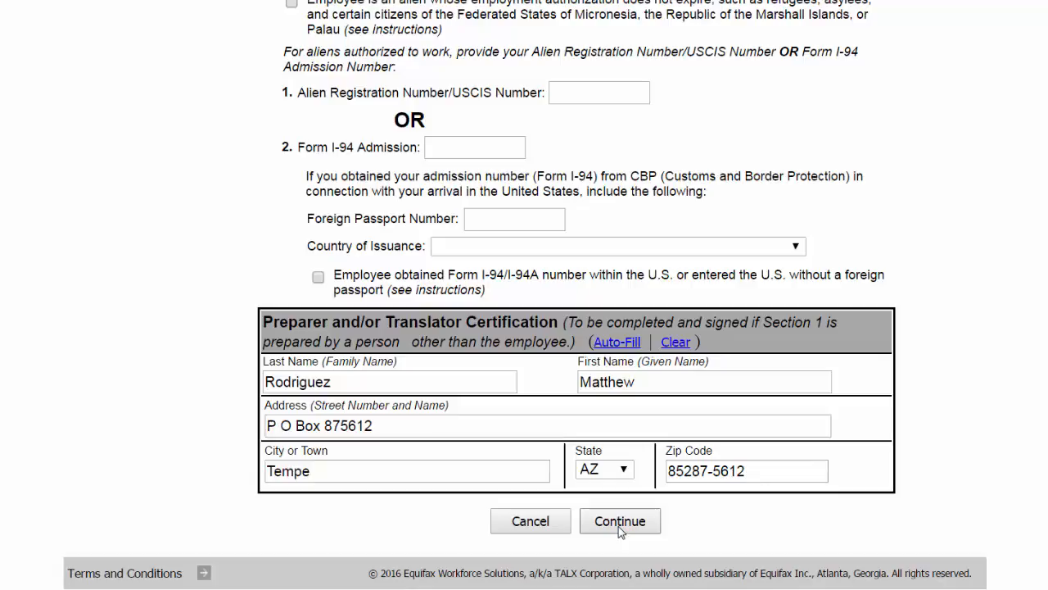
pyautogui.click(620, 521)
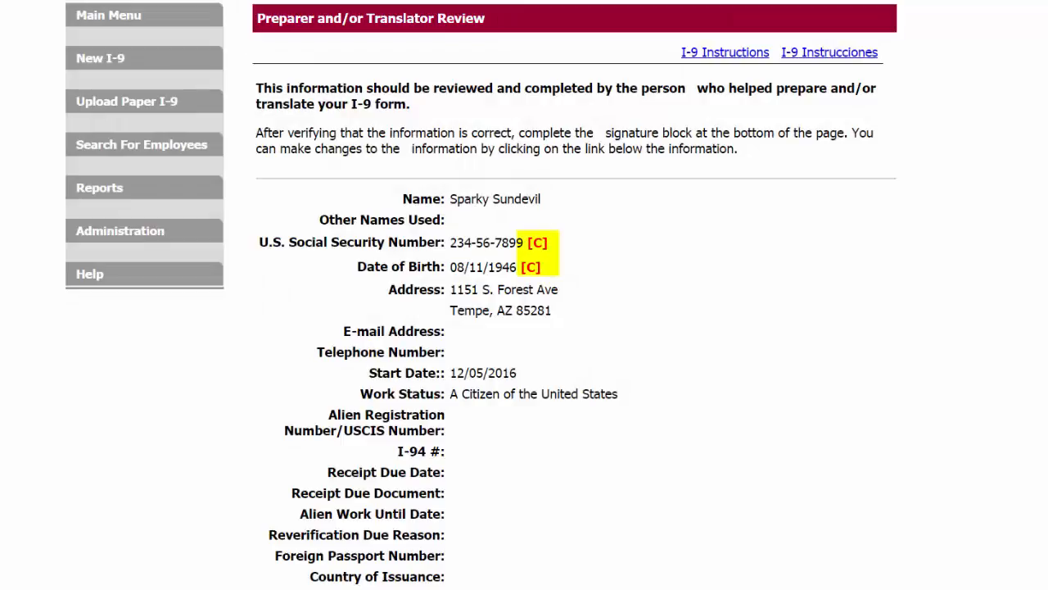
# Step: Sign the corrected Section 1 again with the preparer and employee electronic signatures and proceed to Section 2
pyautogui.scroll(-5, 420, 394)
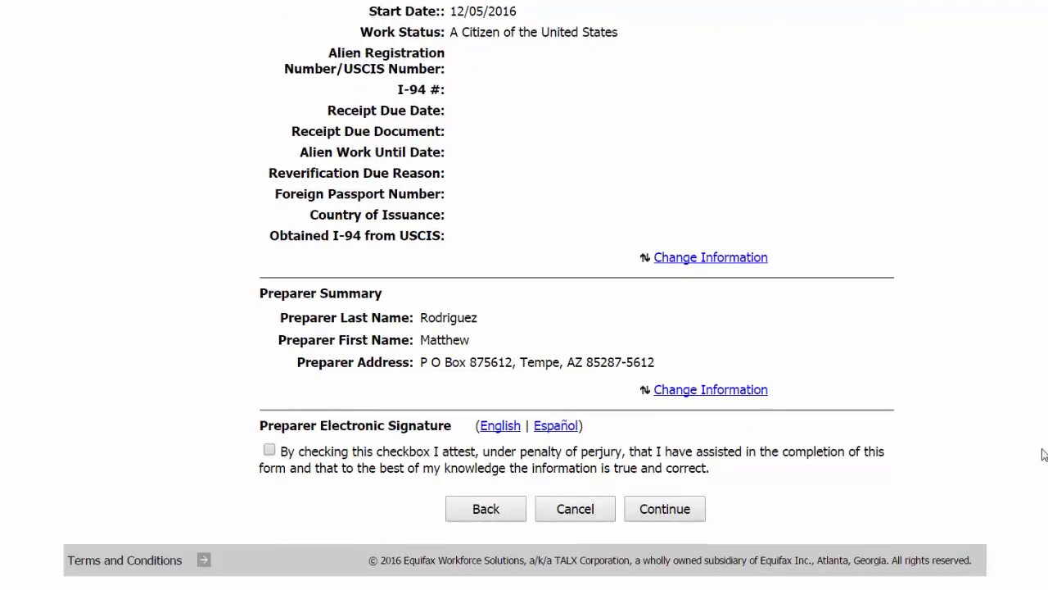
pyautogui.click(269, 451)
pyautogui.click(643, 508)
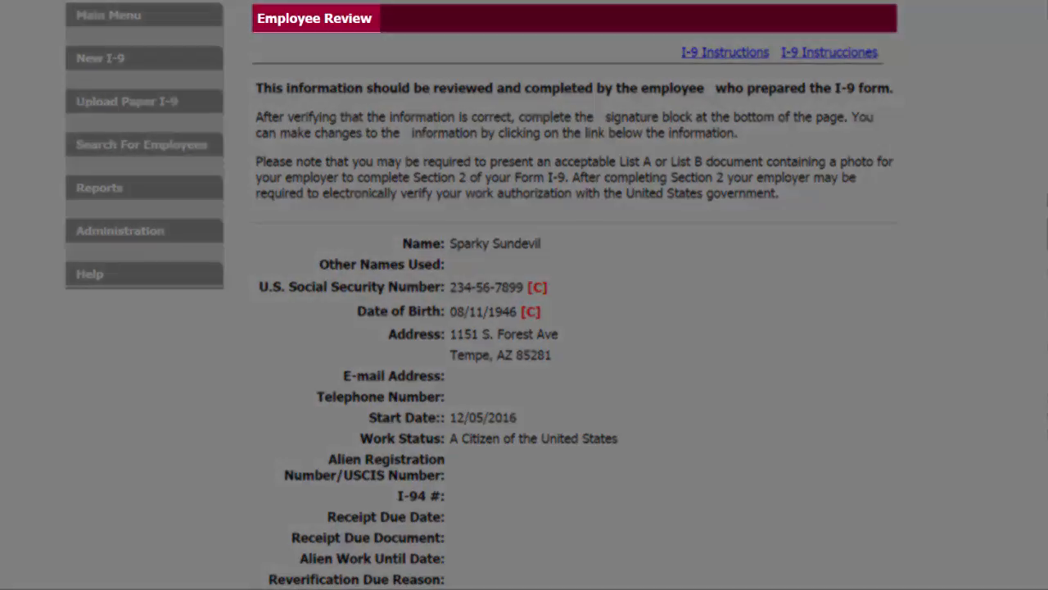
pyautogui.scroll(-5, 186, 327)
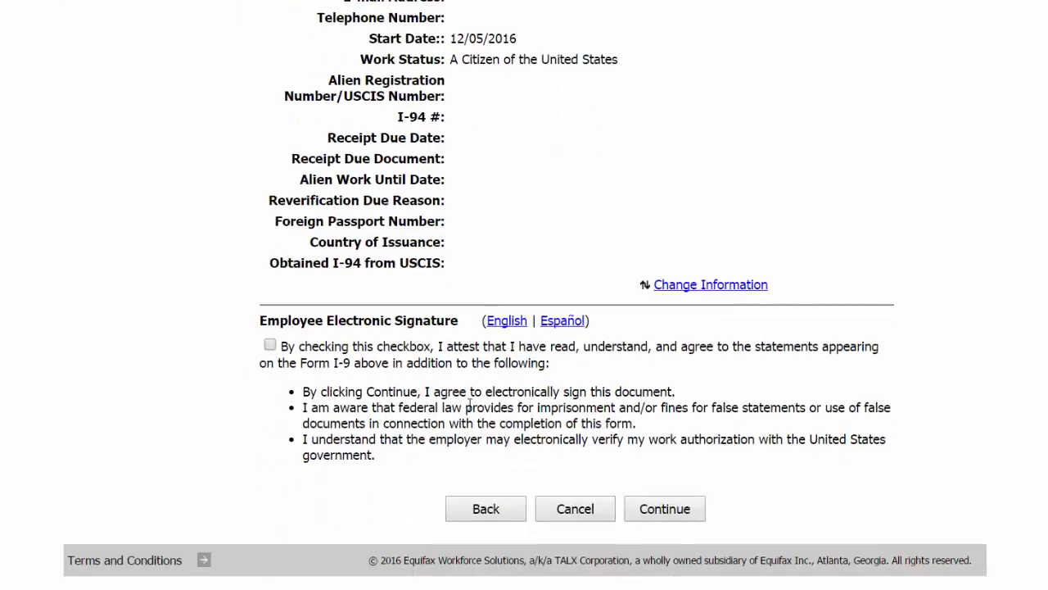
pyautogui.click(269, 345)
pyautogui.click(678, 517)
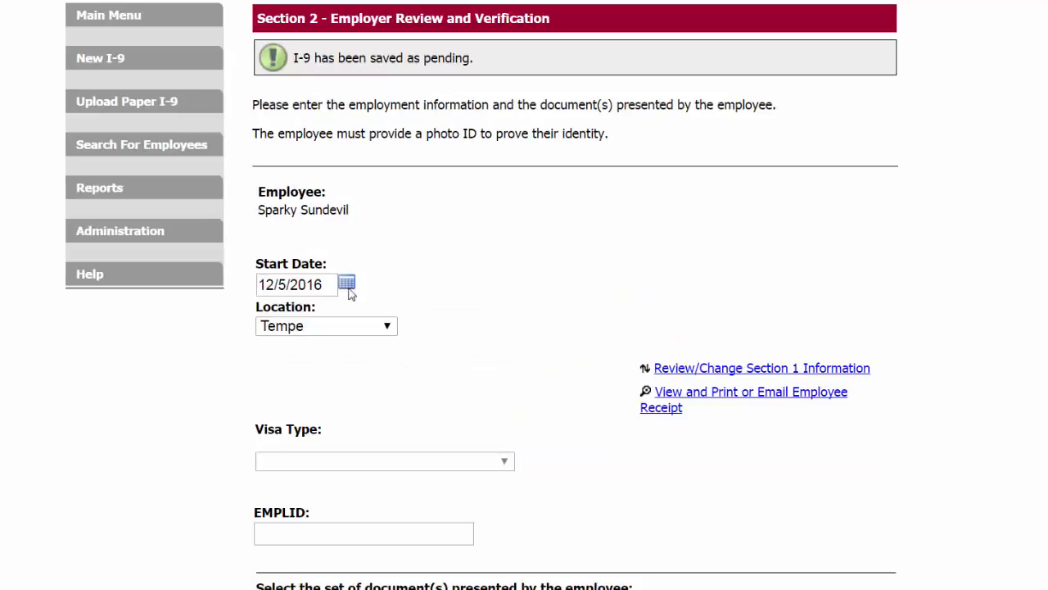
# Step: Set the Section 2 start date to 12/07/2016 and enter the employee's EMPLID
pyautogui.click(289, 284)
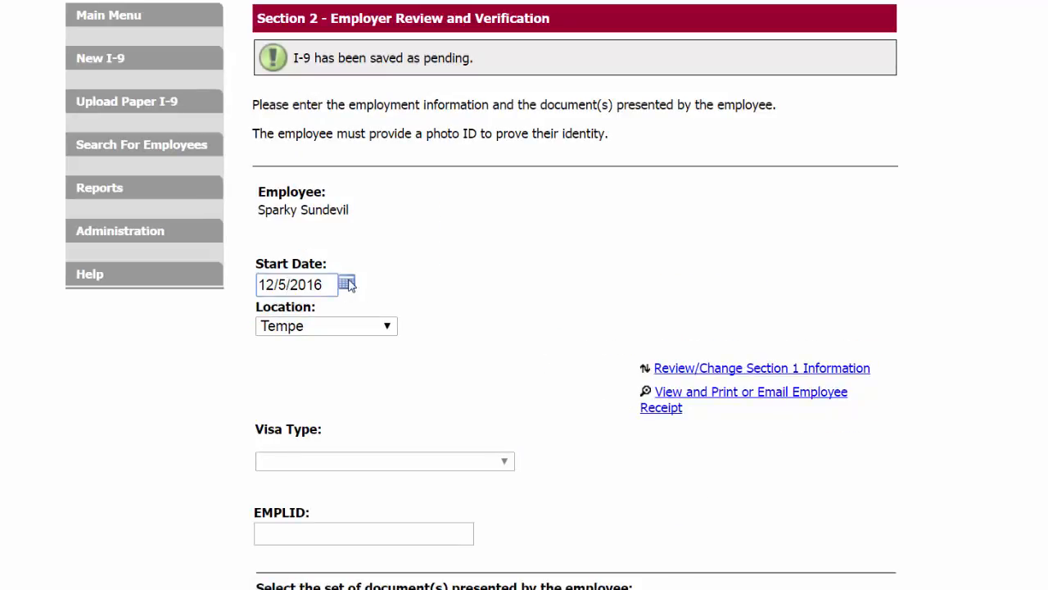
pyautogui.click(347, 284)
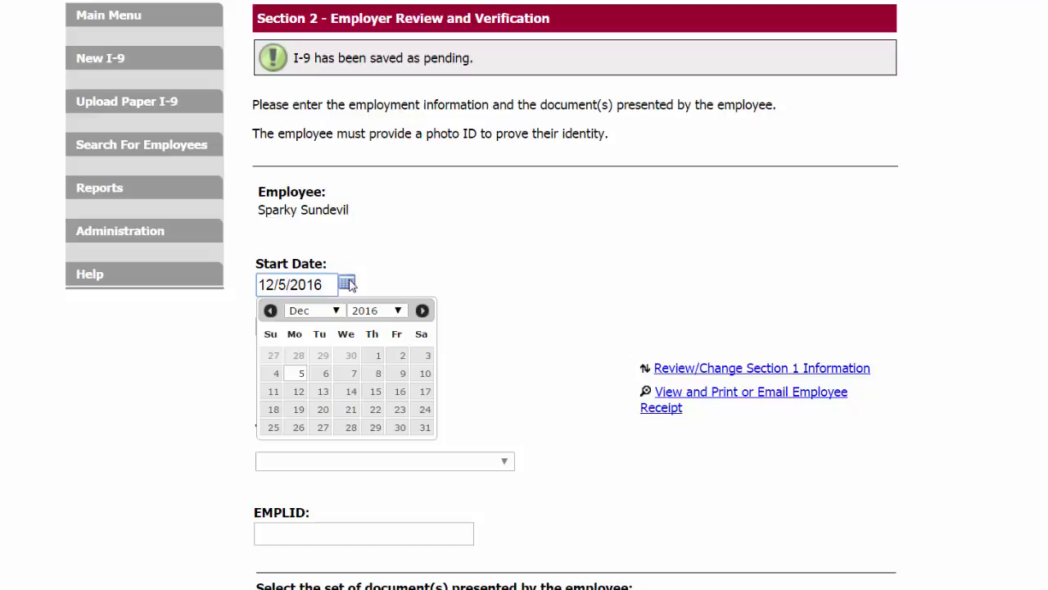
pyautogui.click(354, 375)
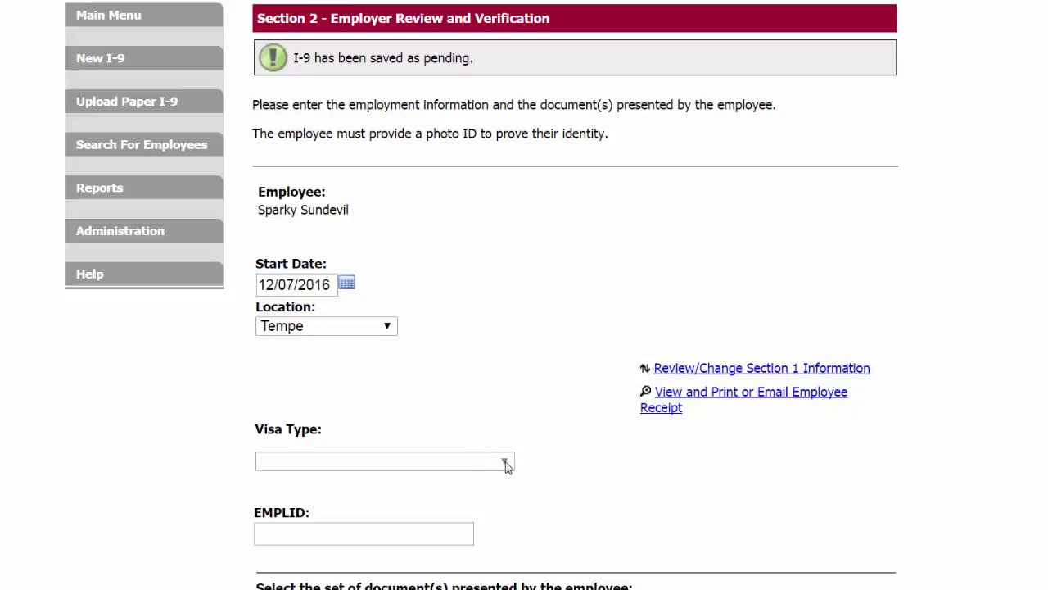
pyautogui.click(276, 538)
pyautogui.write('1234567890')
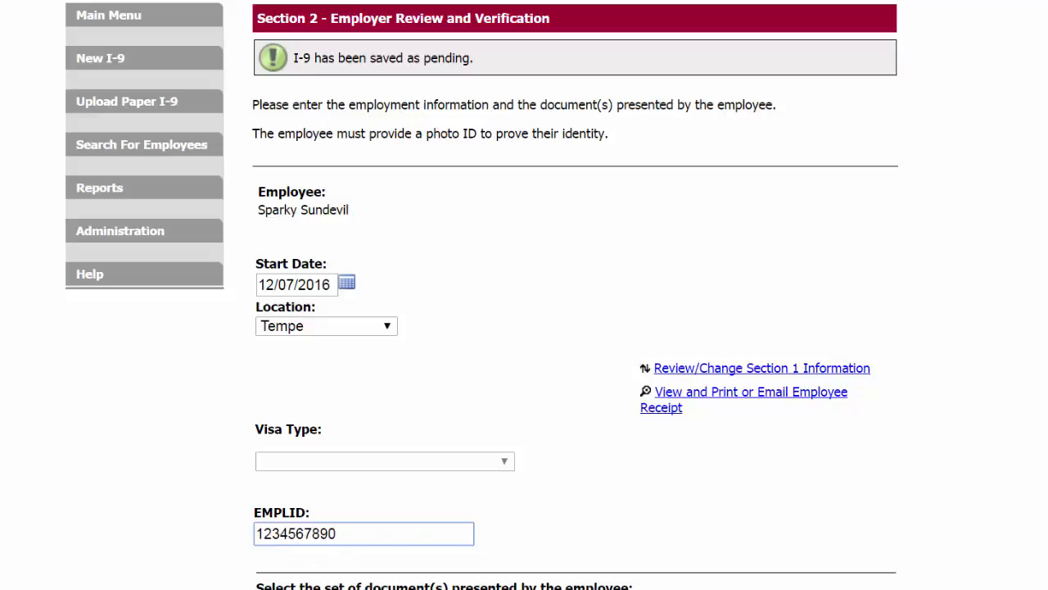
# Step: Choose Driver's License Issued by State or Possession with Photo for List B and Social Security Account Number Card Without Employment Restriction for List C
pyautogui.scroll(-6, 525, 328)
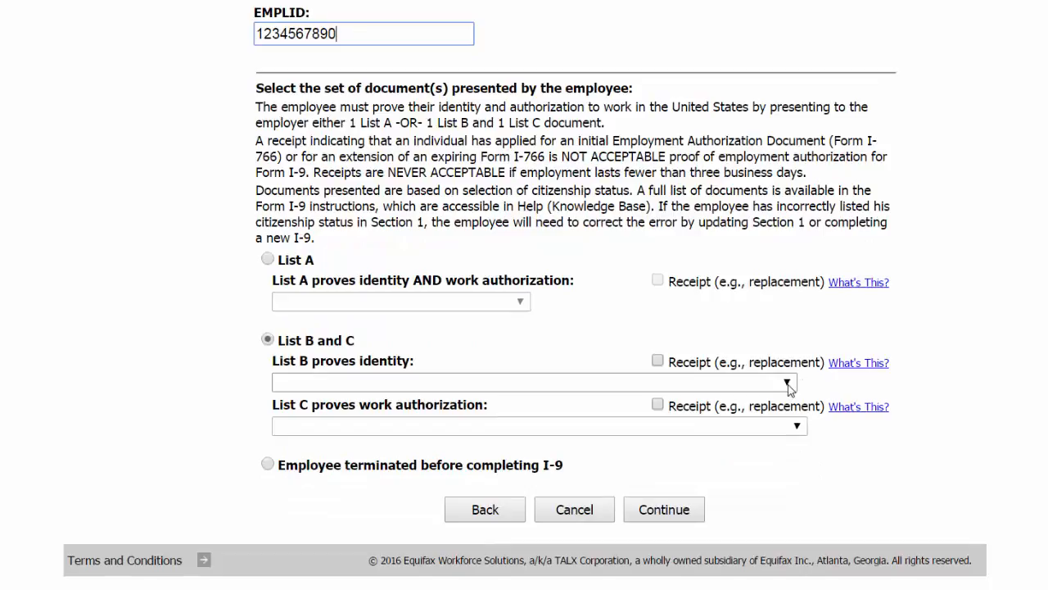
pyautogui.click(787, 382)
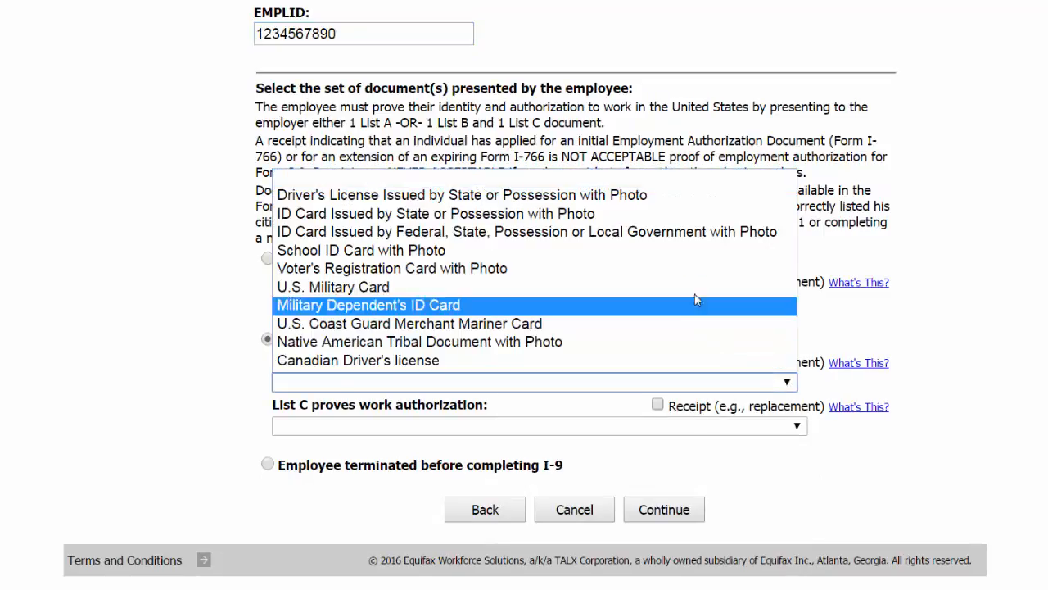
pyautogui.click(618, 202)
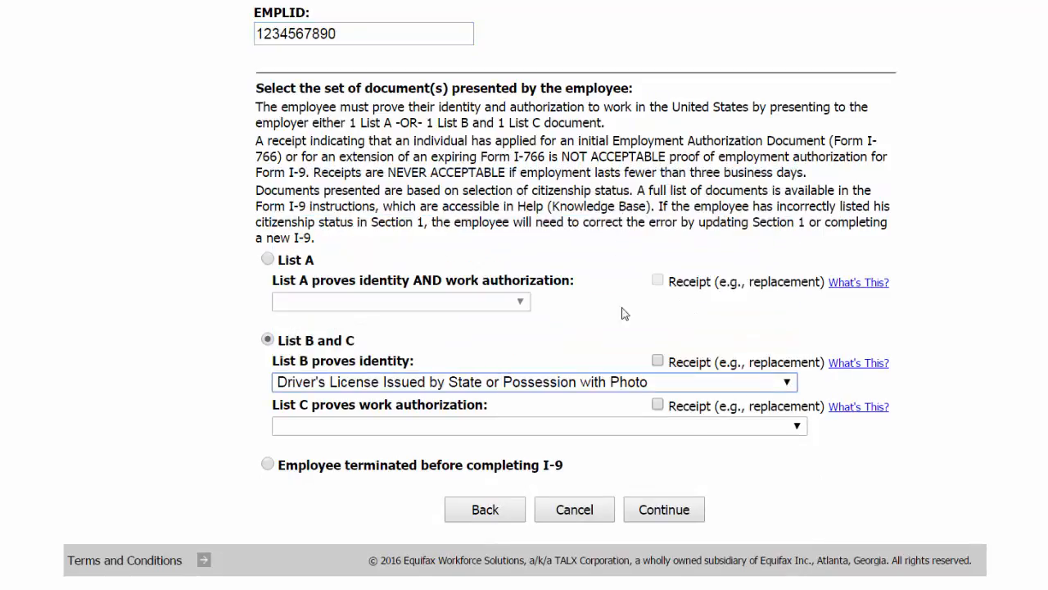
pyautogui.click(740, 433)
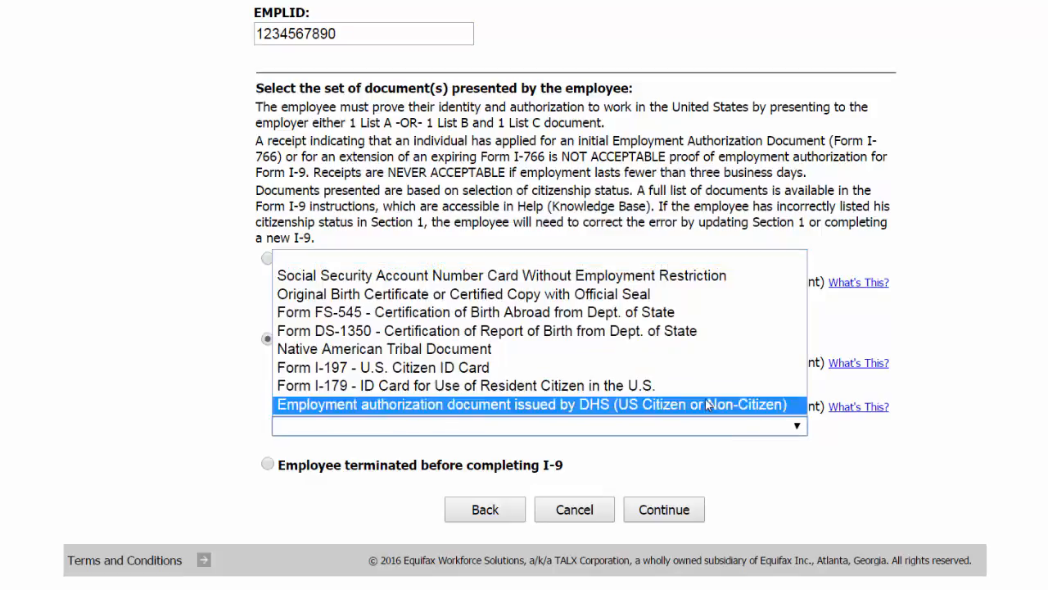
pyautogui.click(644, 277)
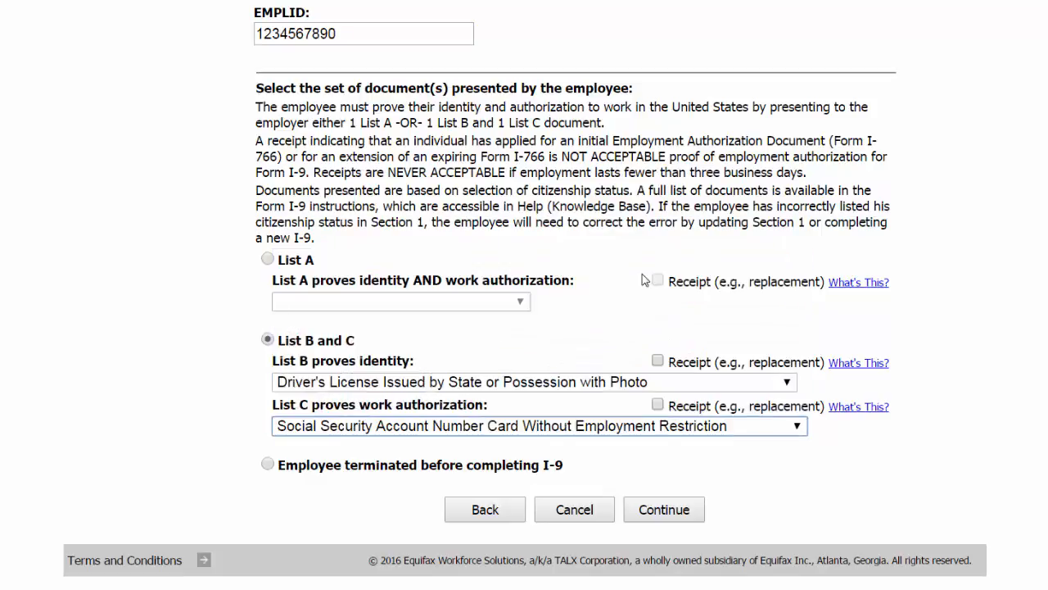
# Step: Continue to the document details and record the List B driver's license with Arizona as issuing authority, its document number and expiration date 12/5/2052
pyautogui.click(663, 514)
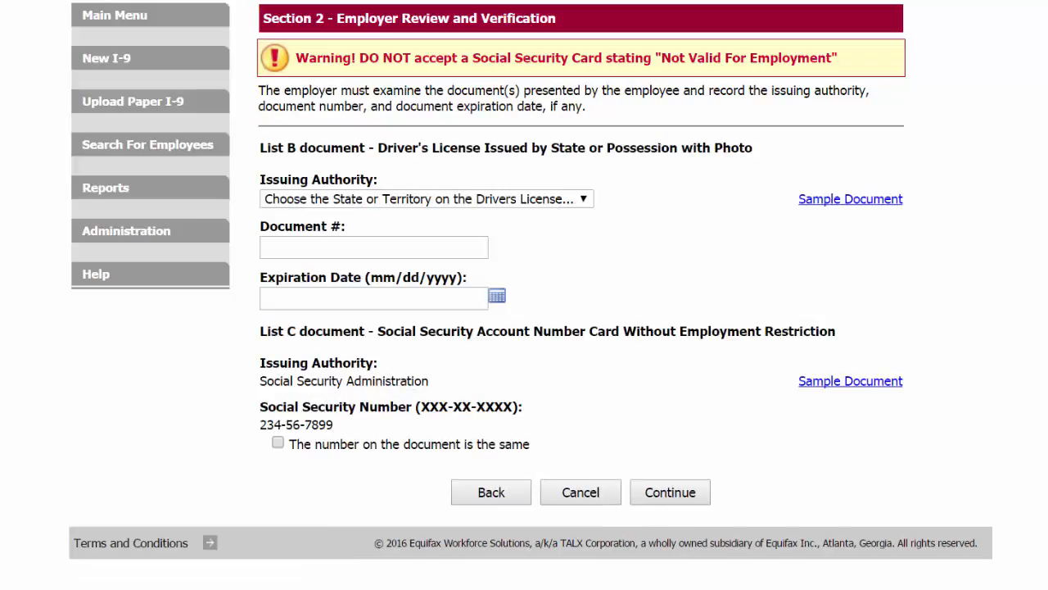
pyautogui.click(583, 199)
pyautogui.click(564, 288)
pyautogui.click(463, 246)
pyautogui.click(408, 299)
pyautogui.write('12/5/2052')
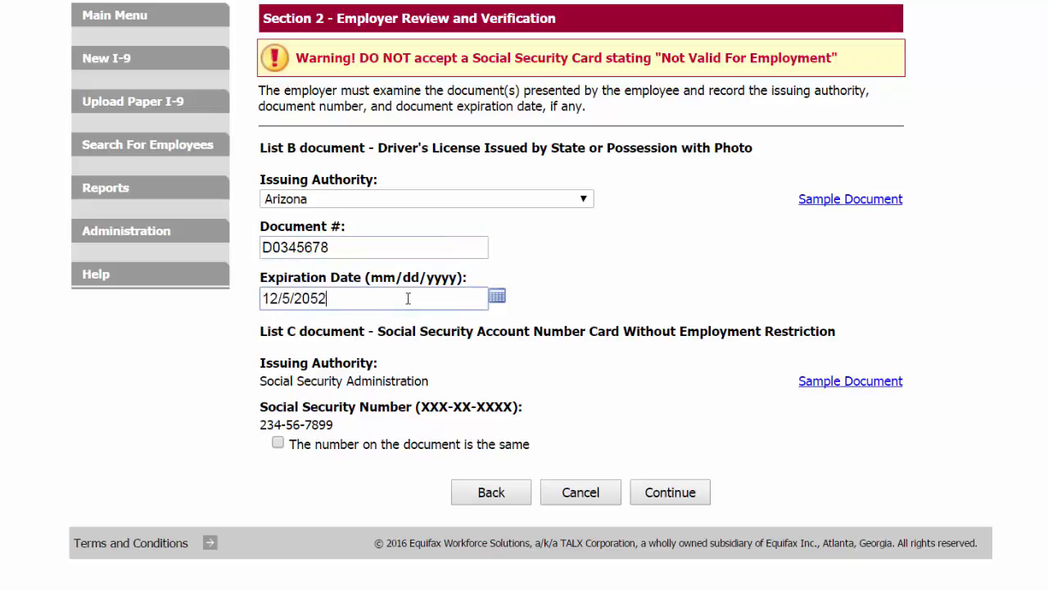
# Step: Confirm the Social Security number matches the List C document, check the sample Social Security cards, and continue to the employer review
pyautogui.click(278, 443)
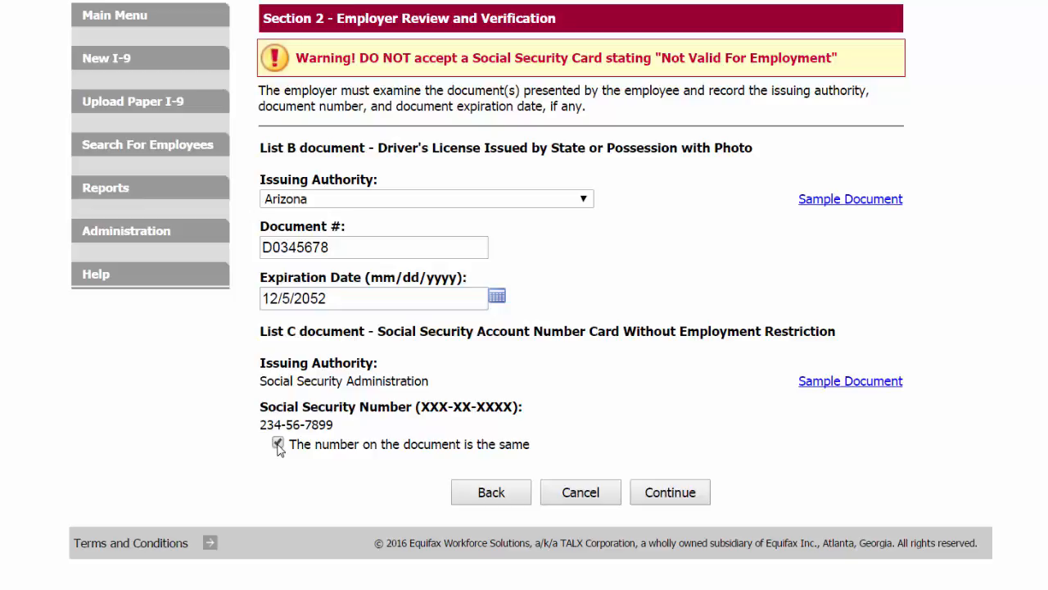
pyautogui.click(834, 383)
pyautogui.click(615, 387)
pyautogui.click(614, 386)
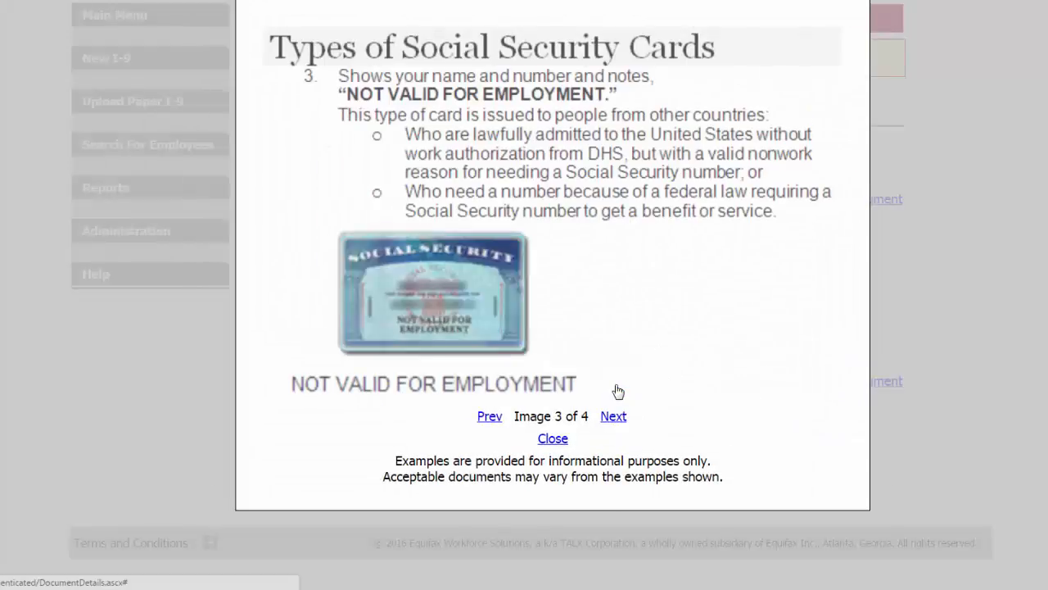
pyautogui.click(553, 438)
pyautogui.click(672, 494)
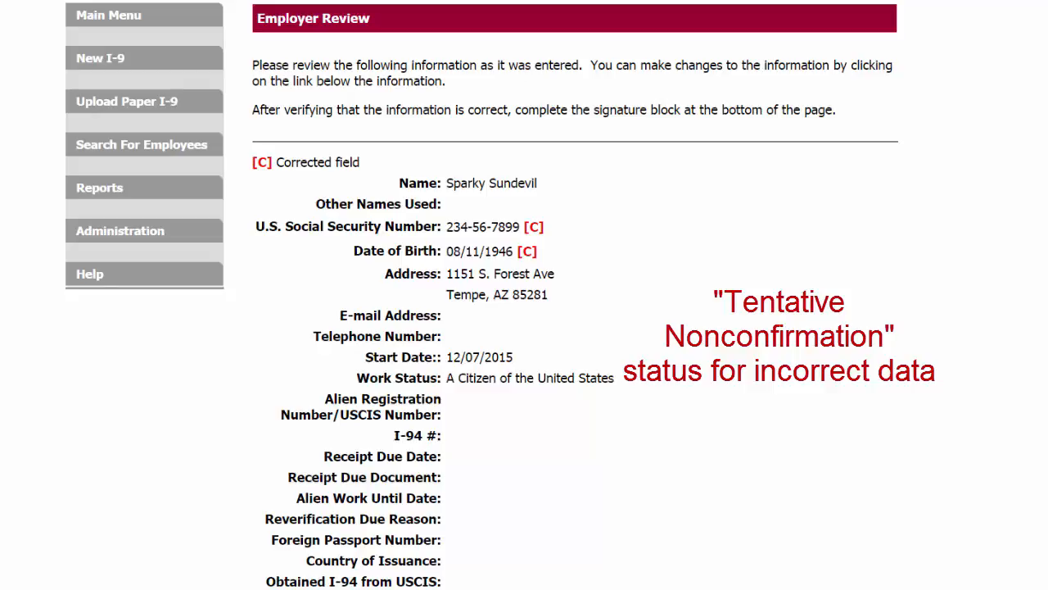
# Step: Review the entered employee and document information, agree with the employer certification statement, and submit Section 2
pyautogui.scroll(-3, 524, 295)
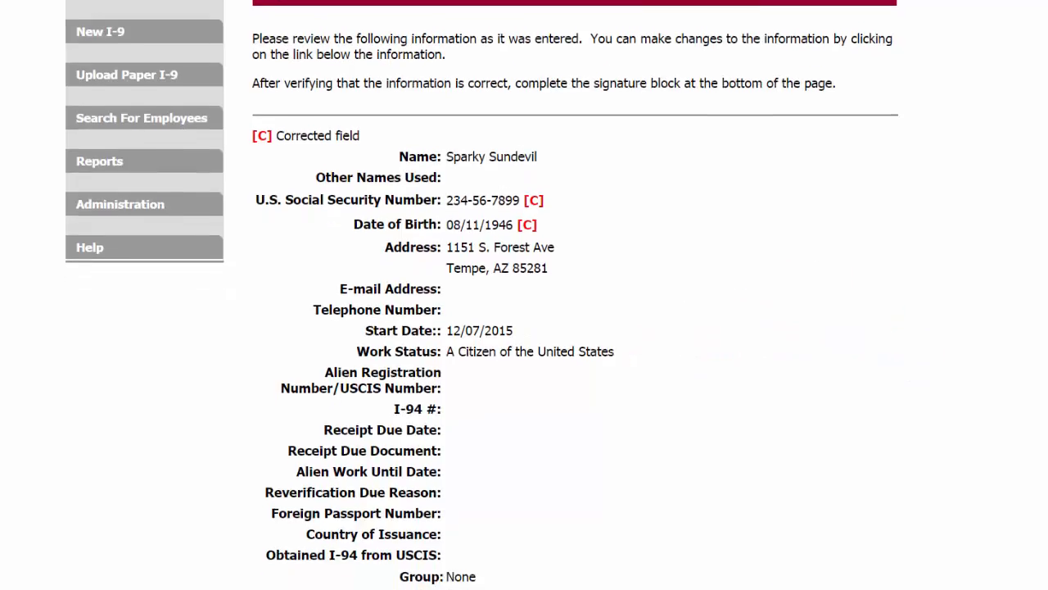
pyautogui.scroll(-3, 525, 295)
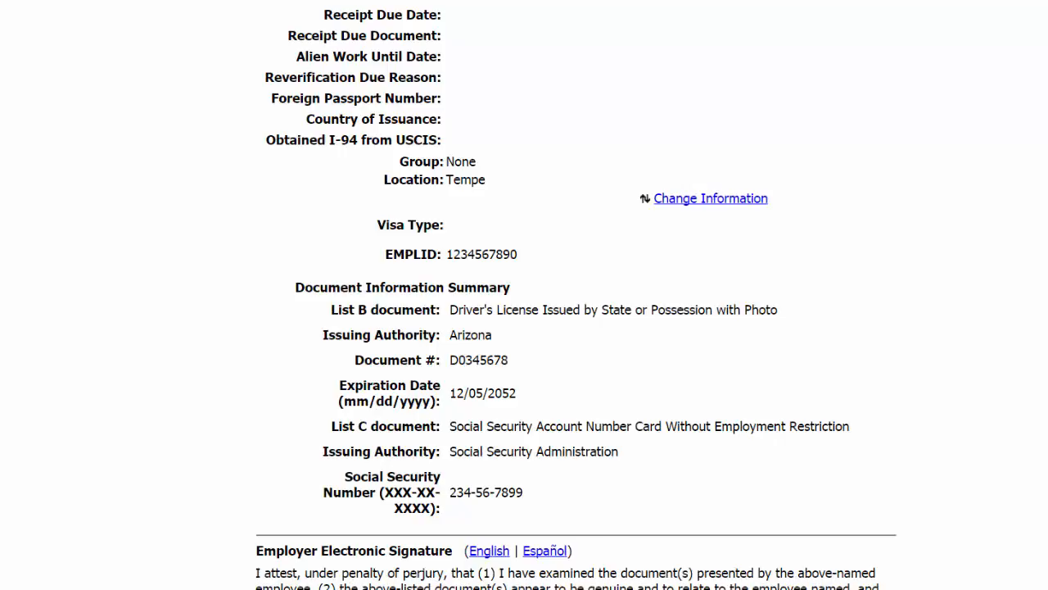
pyautogui.scroll(-3, 524, 294)
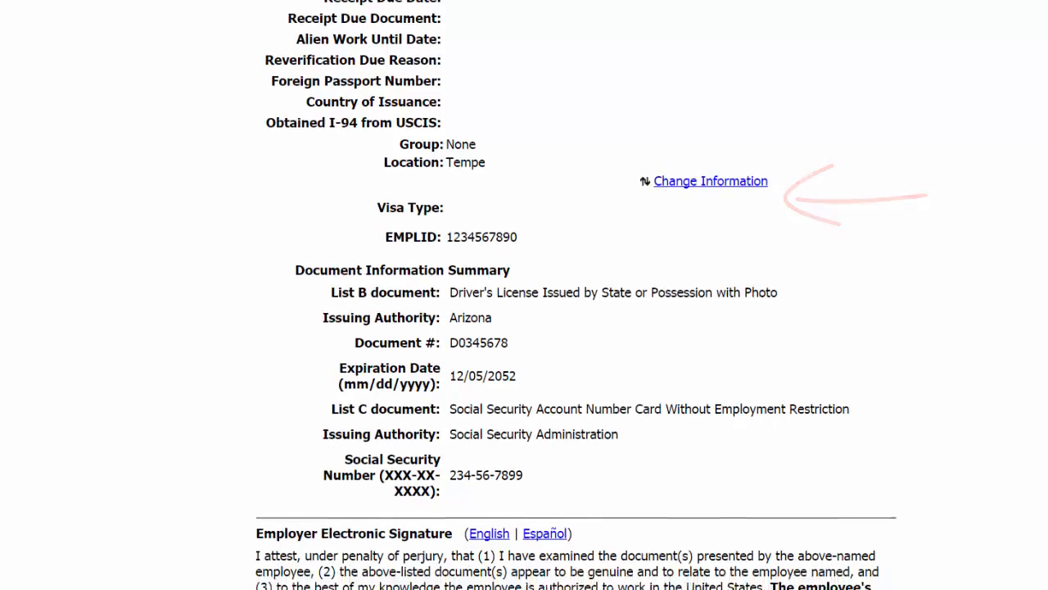
pyautogui.scroll(-2, 525, 294)
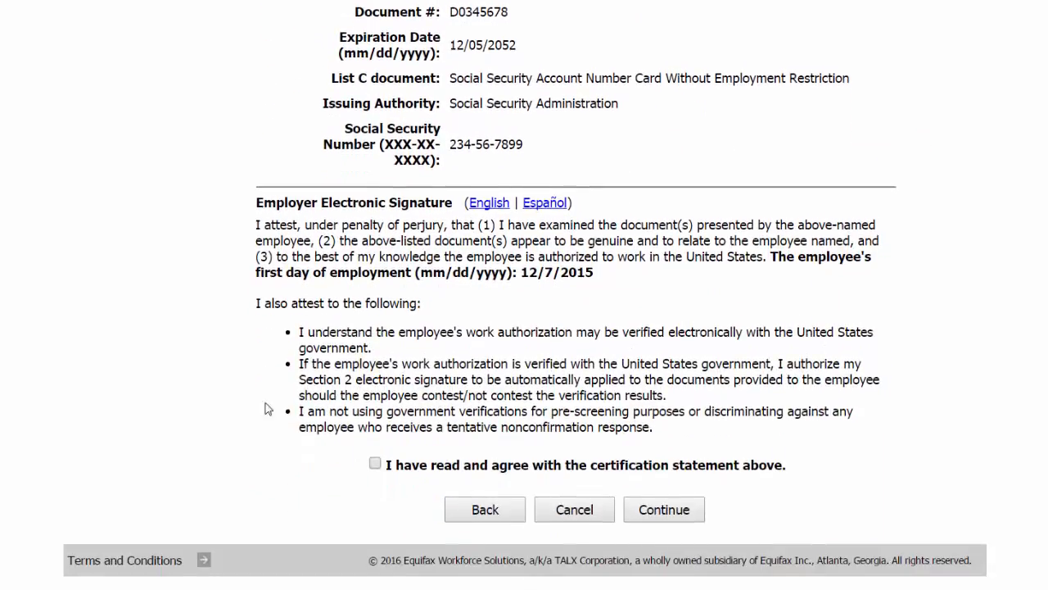
pyautogui.click(376, 465)
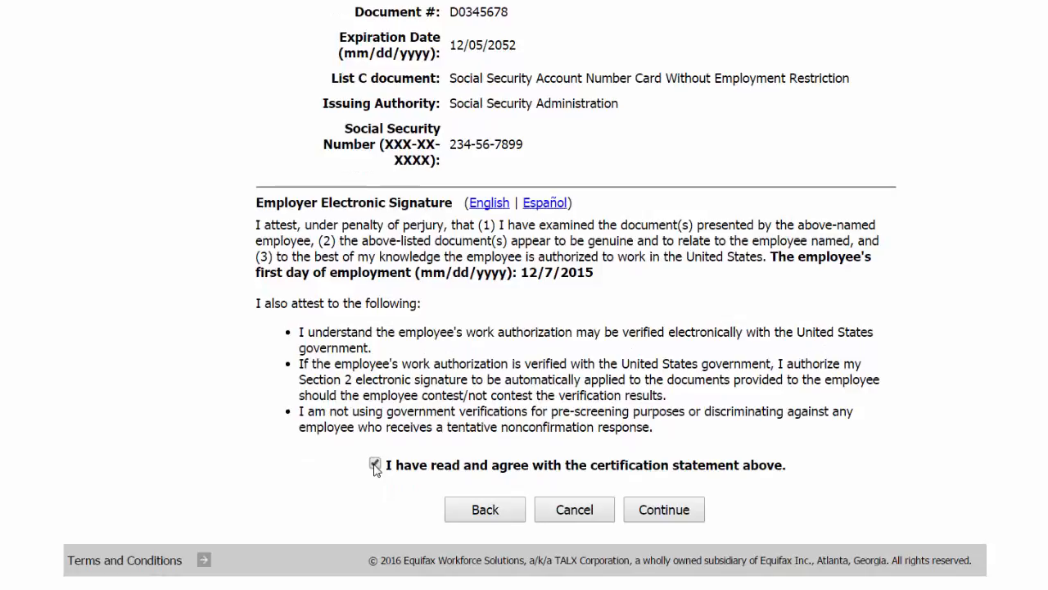
pyautogui.click(647, 512)
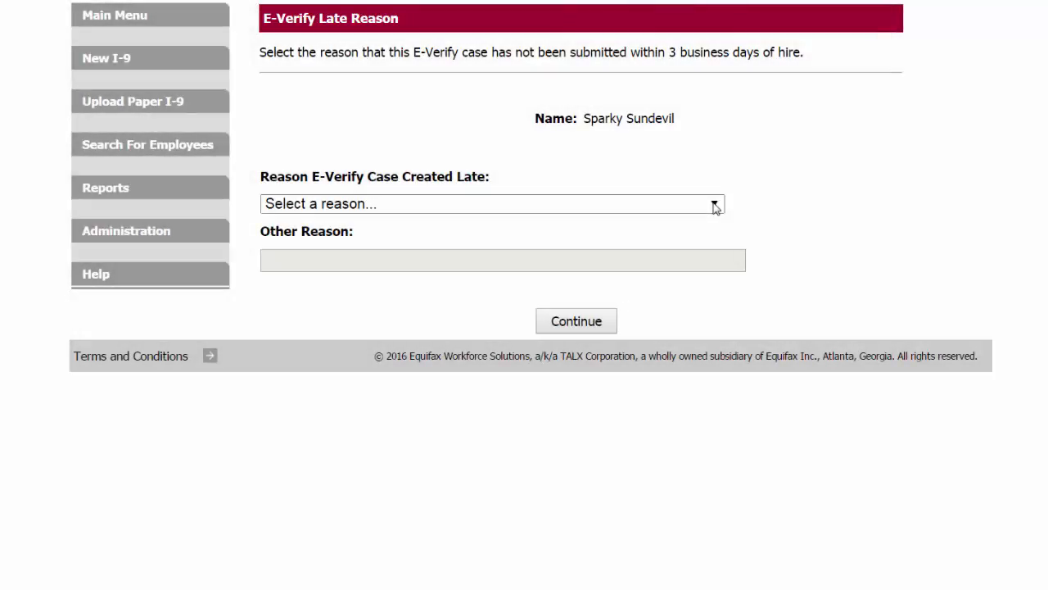
# Step: Enter "Decentralized offices/logistical" as the other reason the E-Verify case was created late and submit it
pyautogui.click(715, 206)
pyautogui.click(700, 313)
pyautogui.click(681, 260)
pyautogui.write('Decentralized offices/logistical')
pyautogui.click(572, 324)
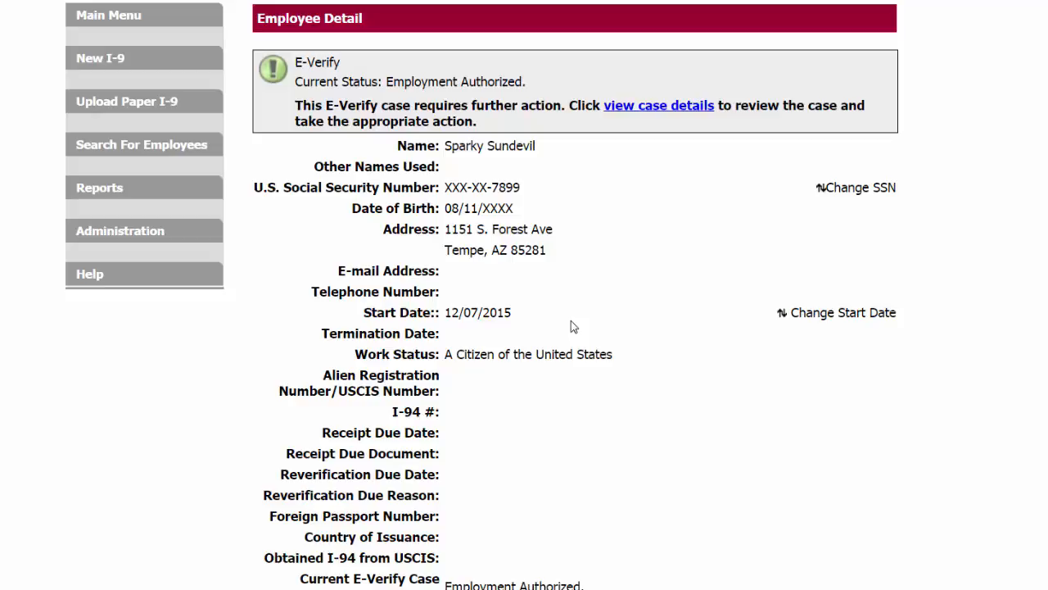
# Step: Open the E-Verify case details and close the case as currently employed, continuing to work after receiving an Employment Authorized result
pyautogui.click(660, 112)
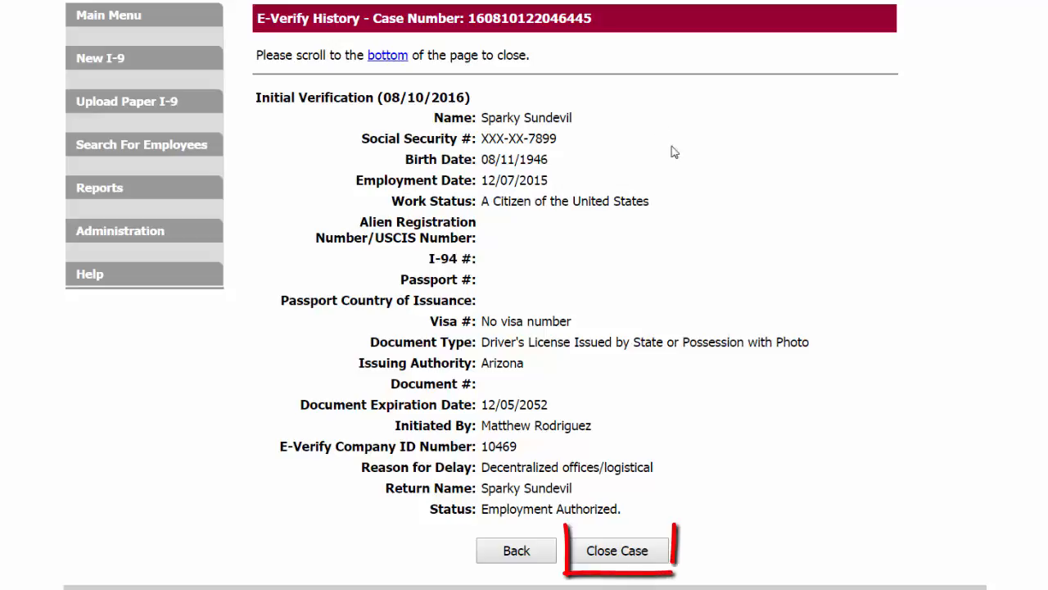
pyautogui.click(597, 563)
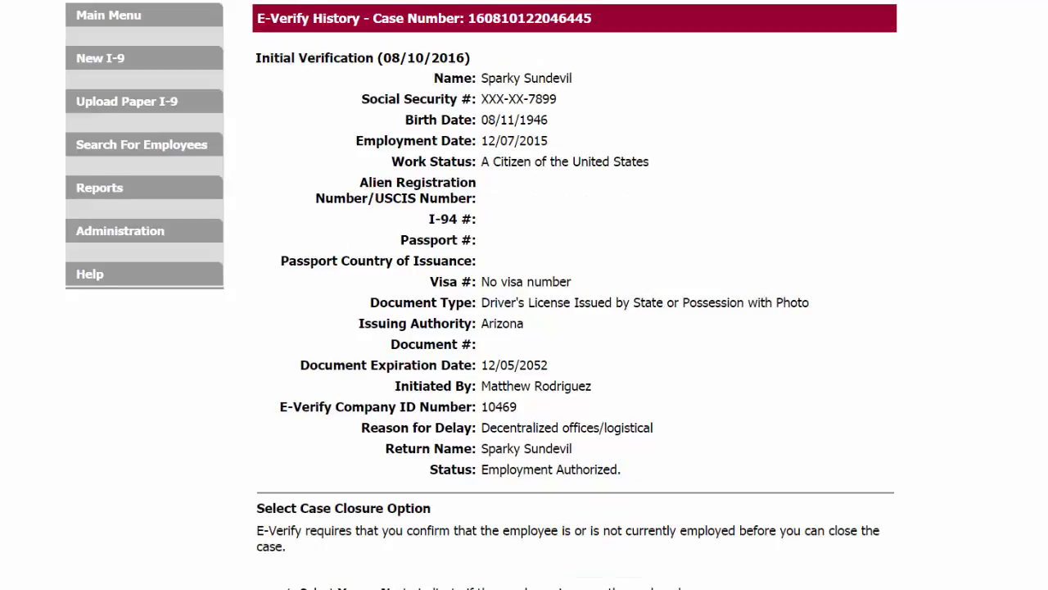
pyautogui.scroll(-3, 1043, 272)
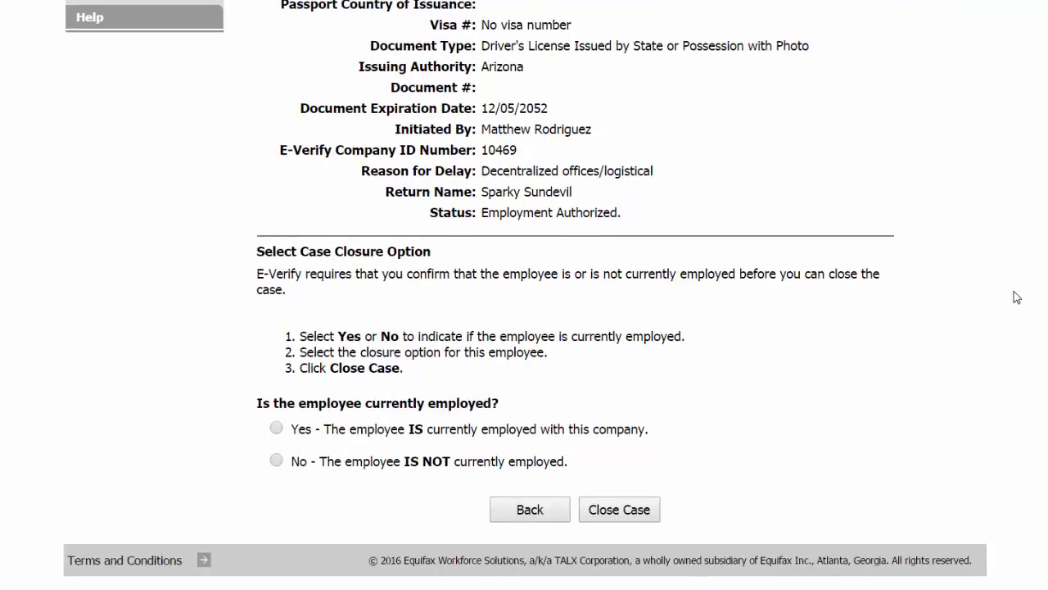
pyautogui.click(277, 428)
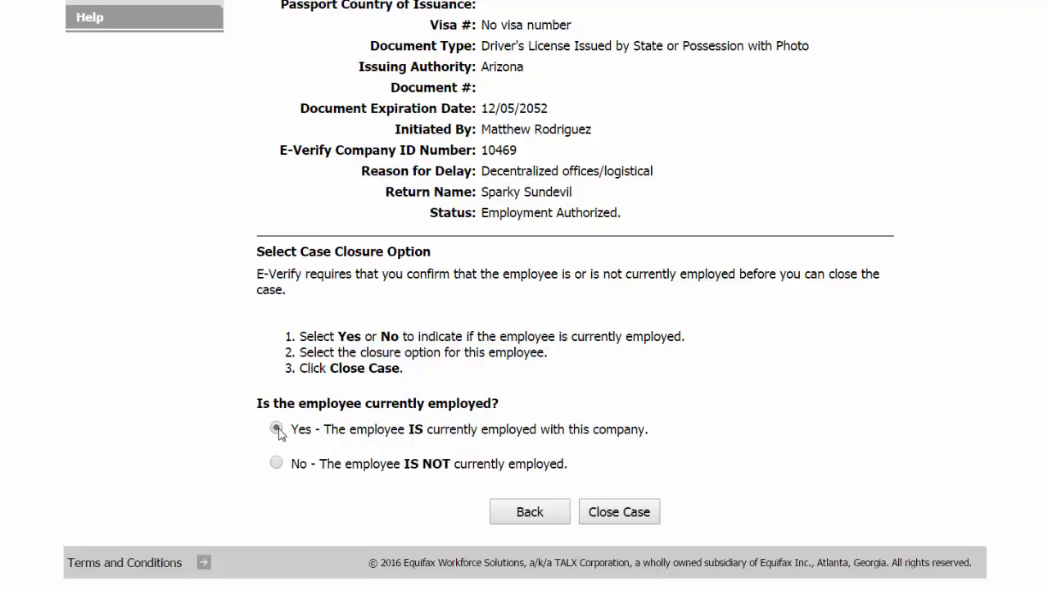
pyautogui.scroll(-1, 279, 432)
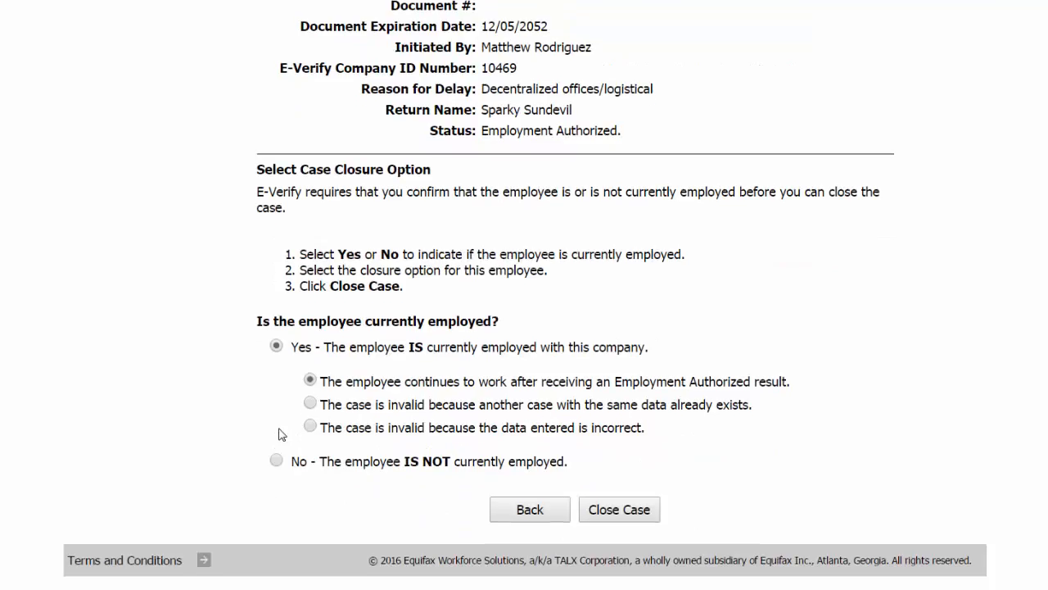
pyautogui.click(625, 515)
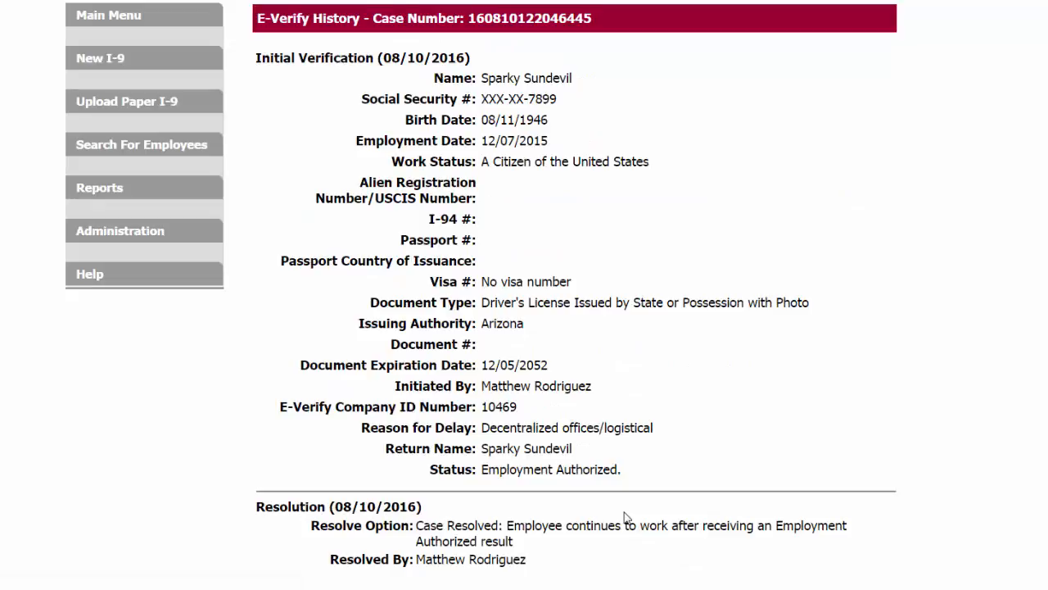
# Step: Return to the employee's detail page and examine the E-Verify case information, I-9 history and comments
pyautogui.scroll(-1, 625, 516)
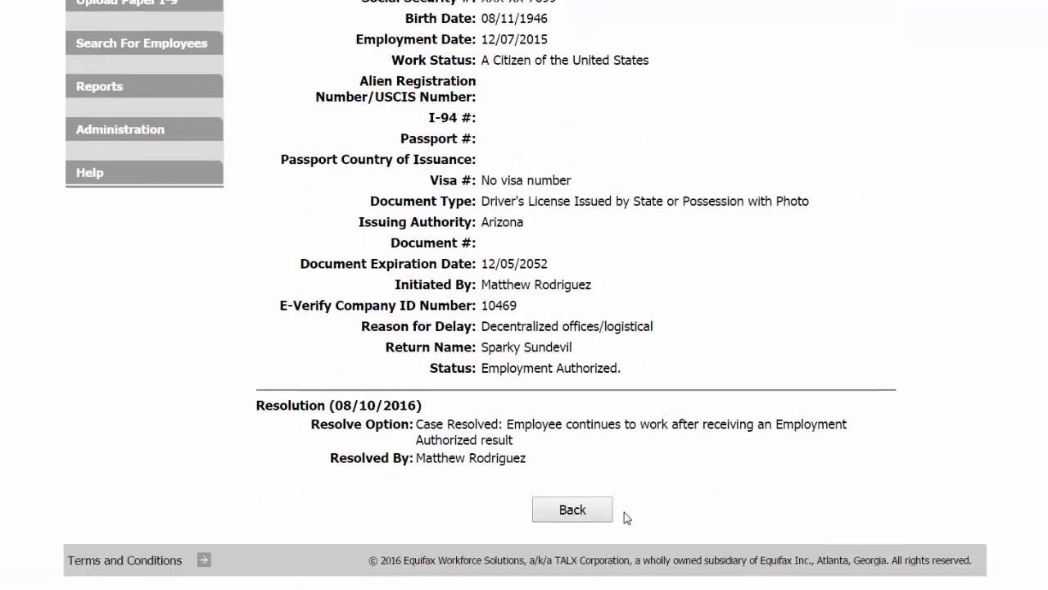
pyautogui.click(576, 513)
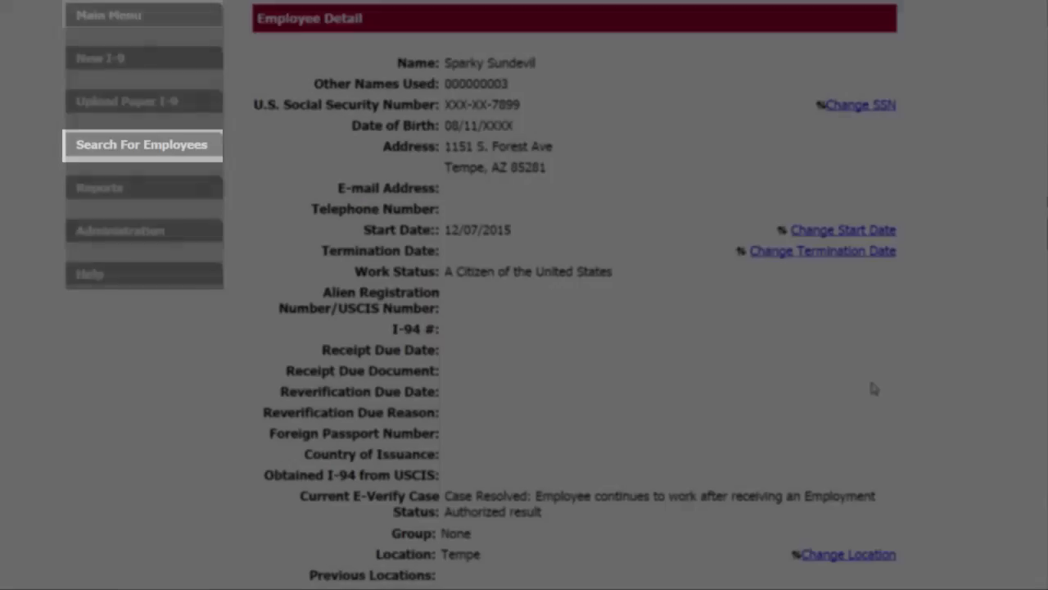
pyautogui.scroll(-2, 874, 389)
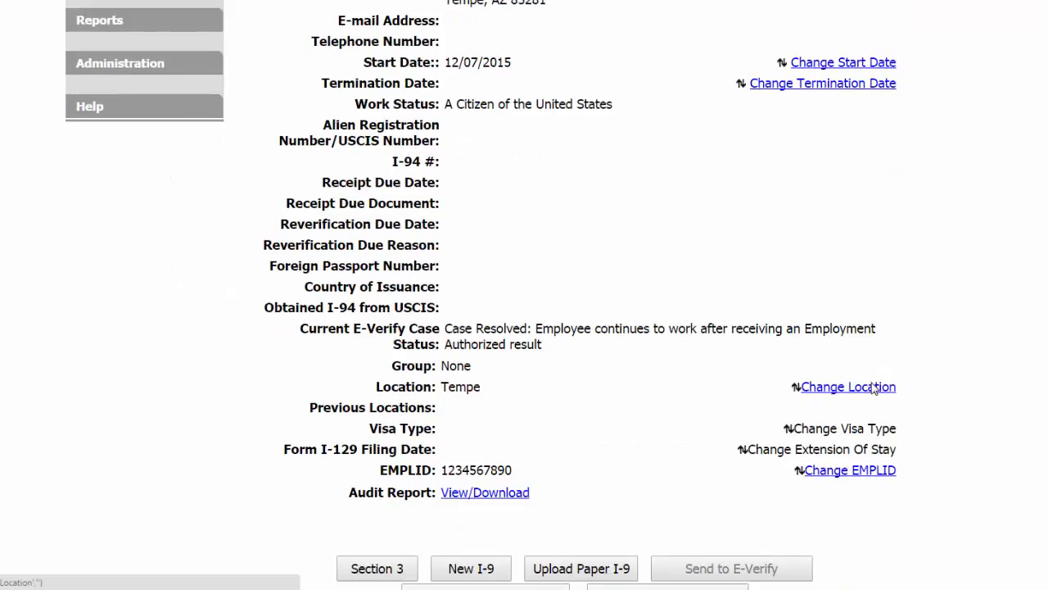
pyautogui.scroll(-2, 874, 389)
pyautogui.scroll(-2, 874, 389)
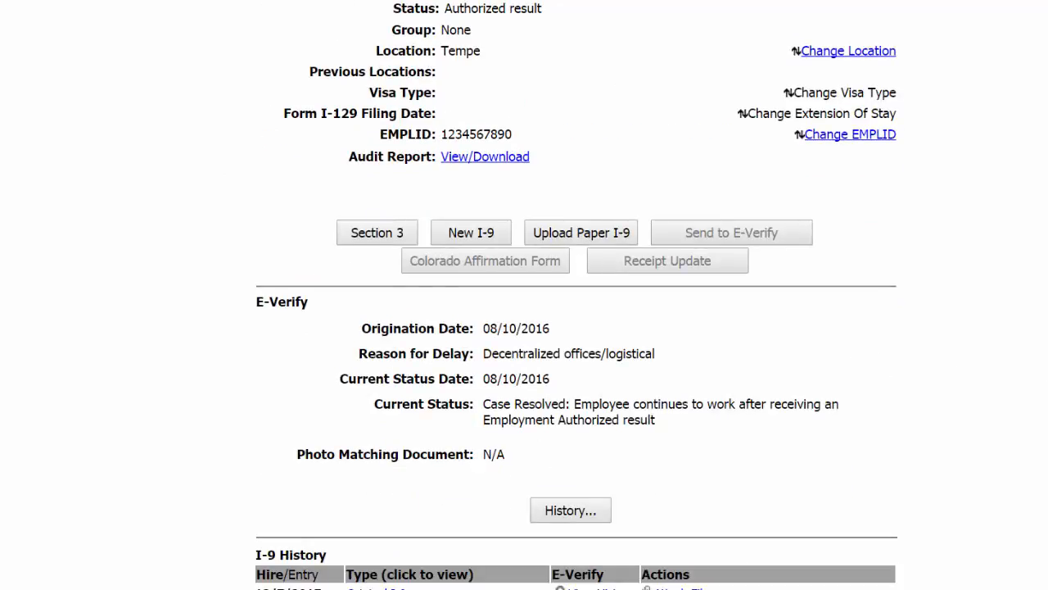
pyautogui.scroll(-1, 576, 295)
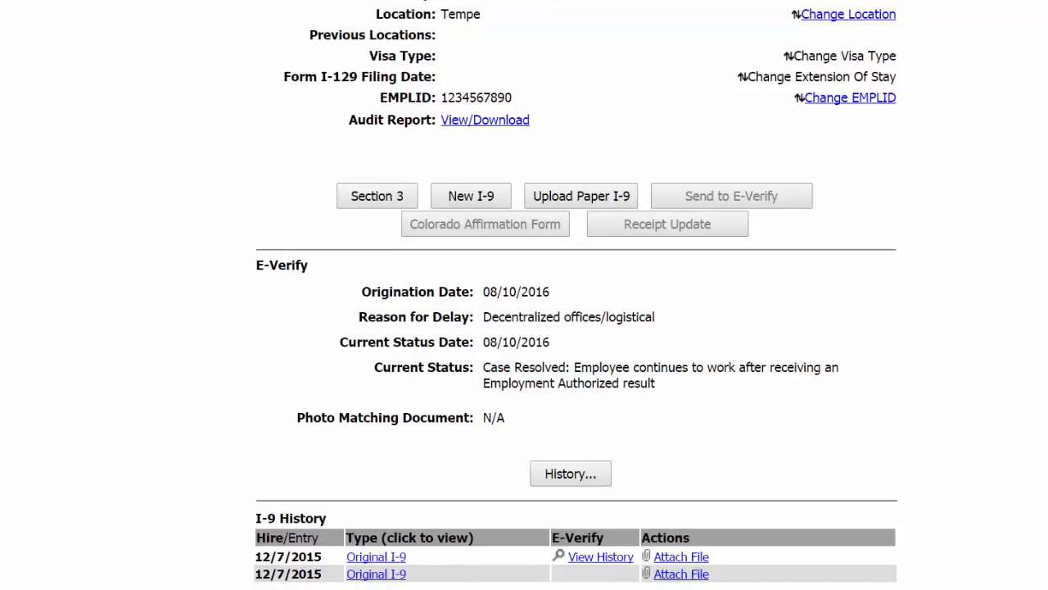
pyautogui.scroll(-2, 576, 295)
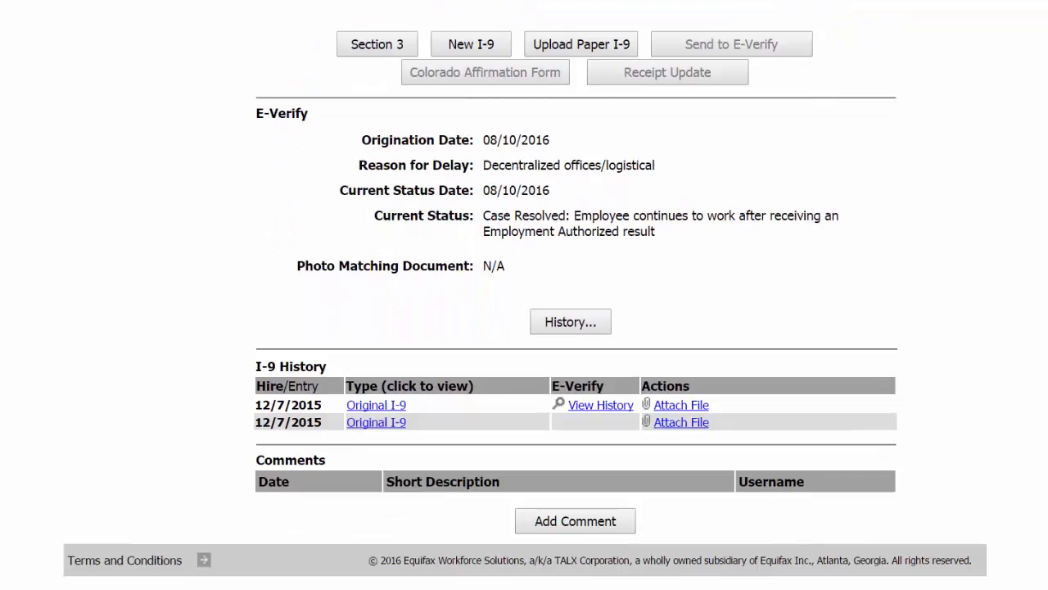